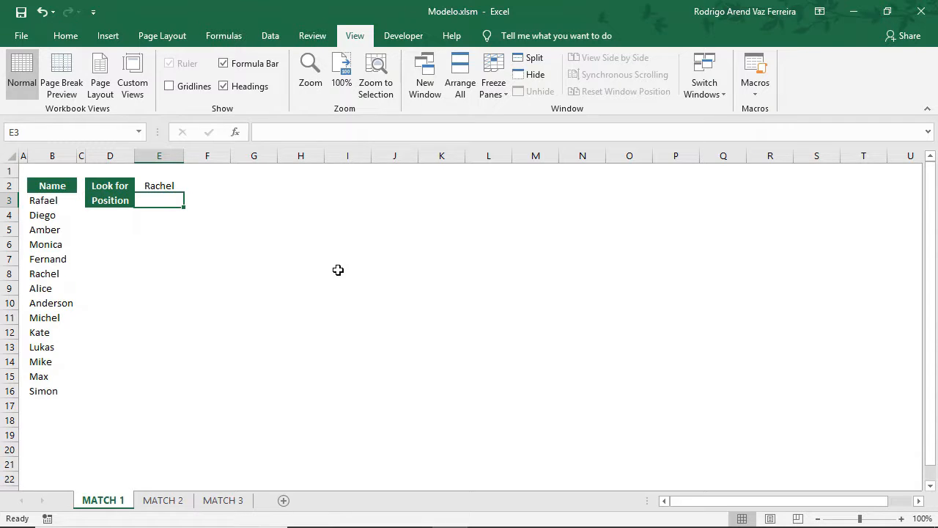
Start a MATCH formula in cell E3
text(=match)
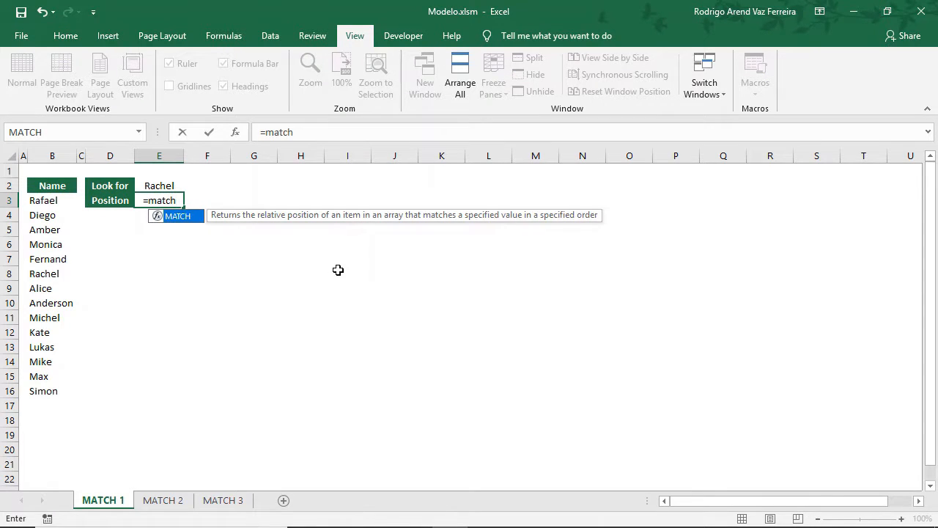
key(Tab)
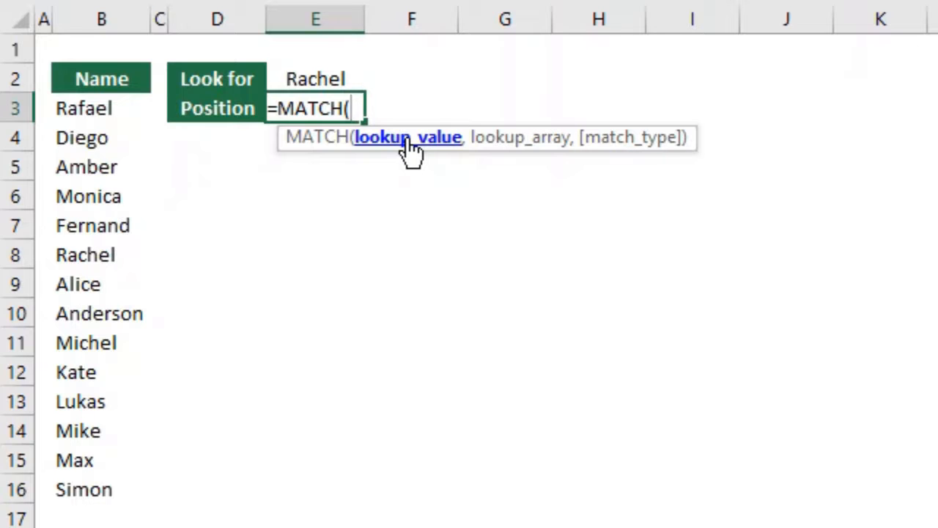
Step through the lookup_array and match_type arguments of MATCH with empty placeholders, and remove them up to the opening parenthesis
text(,)
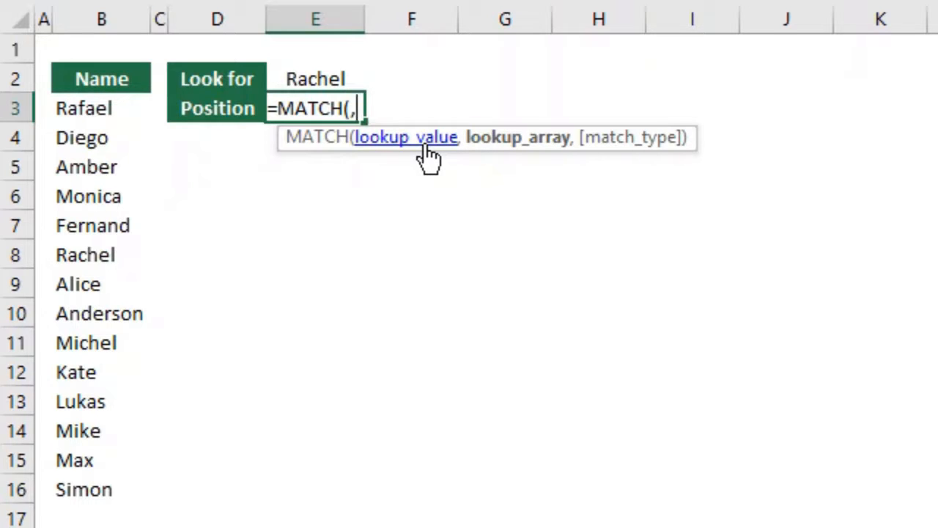
text(,)
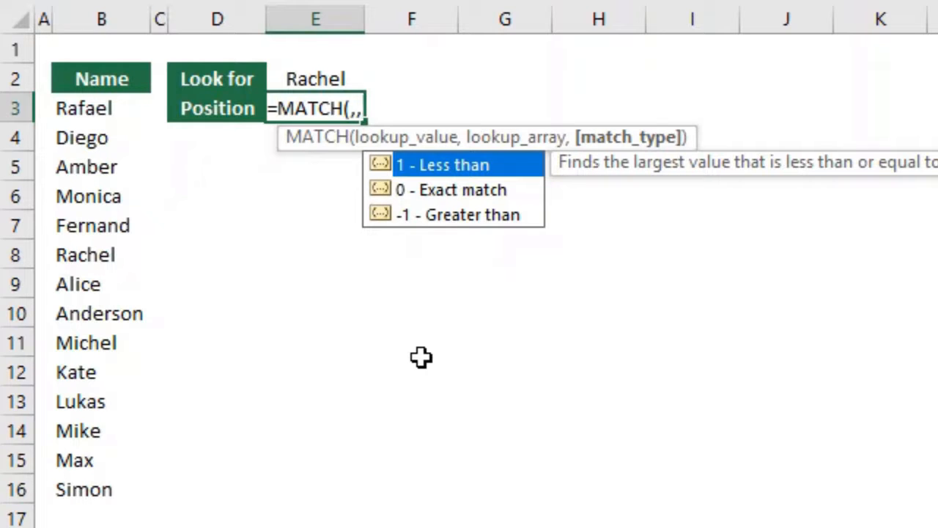
key(Escape)
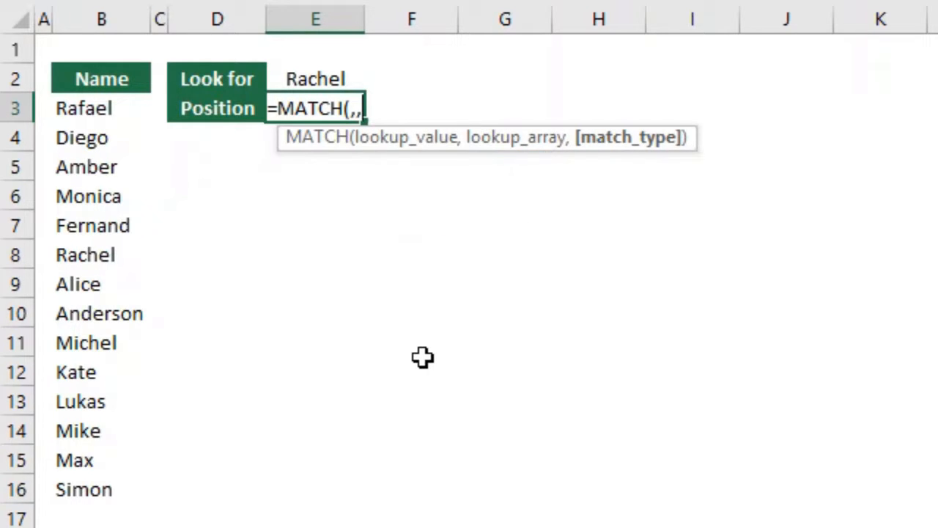
key(BackSpace)
key(BackSpace)
key(BackSpace)
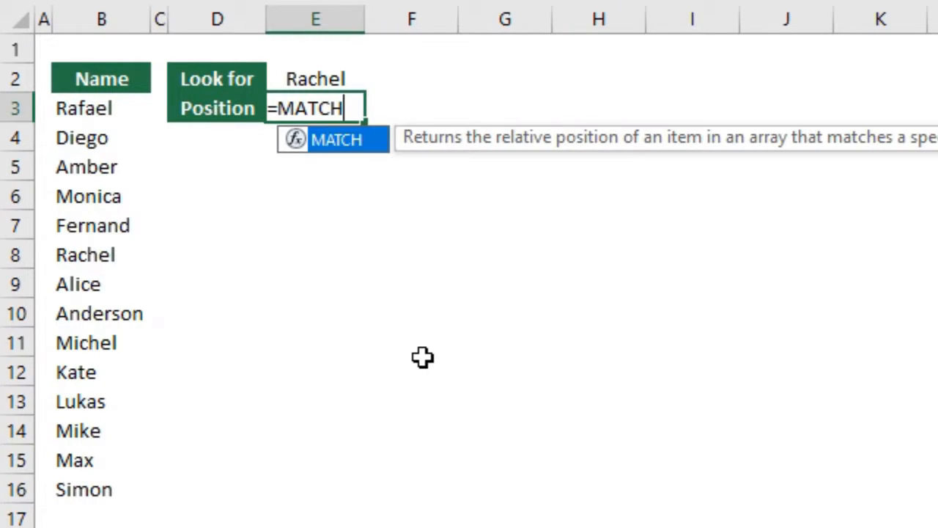
text(()
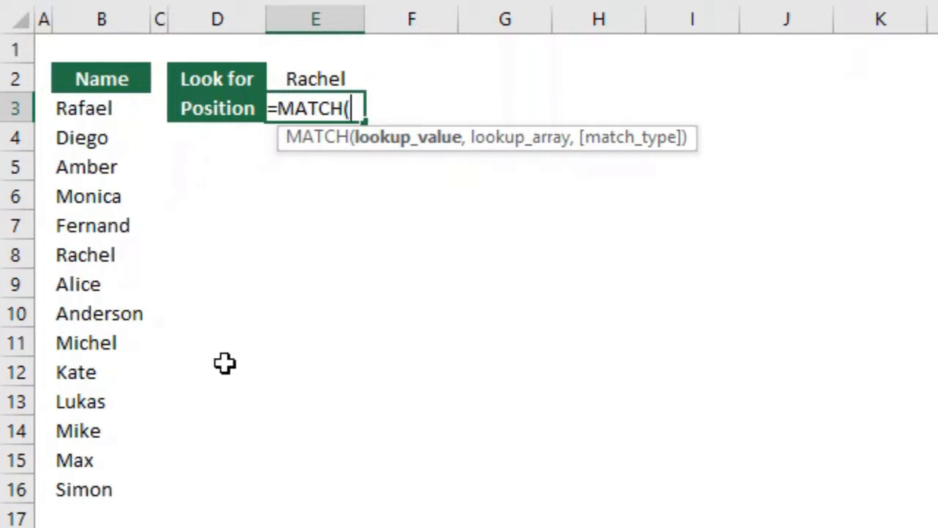
Use cell E2 as the MATCH lookup value, trying the name as quoted text and restoring the E2 reference
click(327, 76)
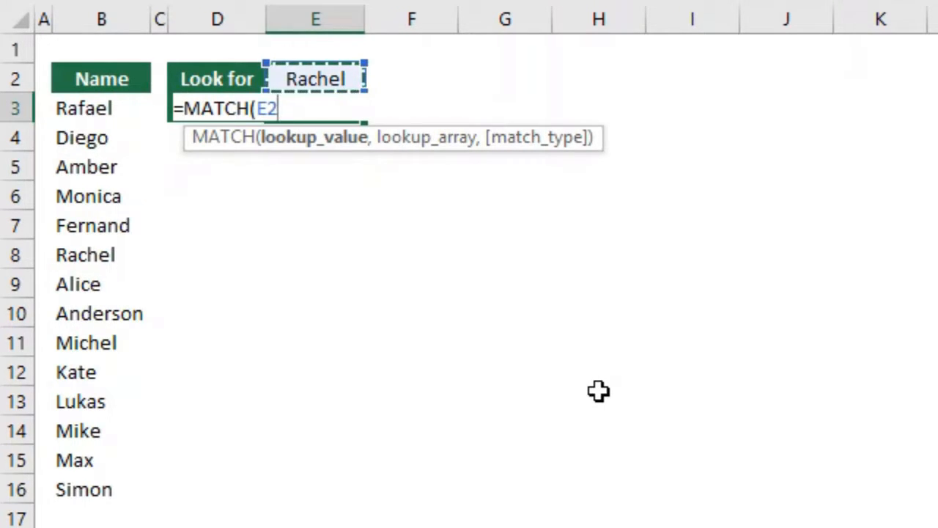
key(BackSpace)
key(BackSpace)
text("R)
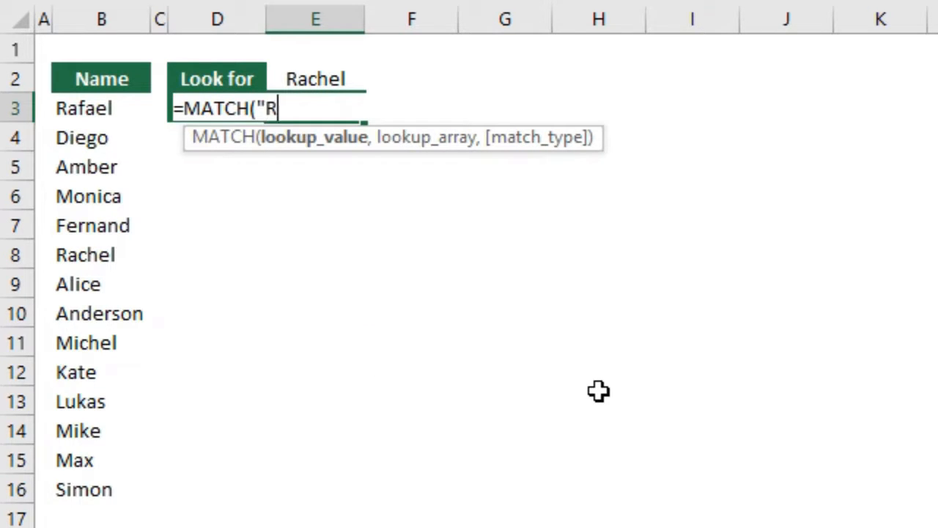
text(achel")
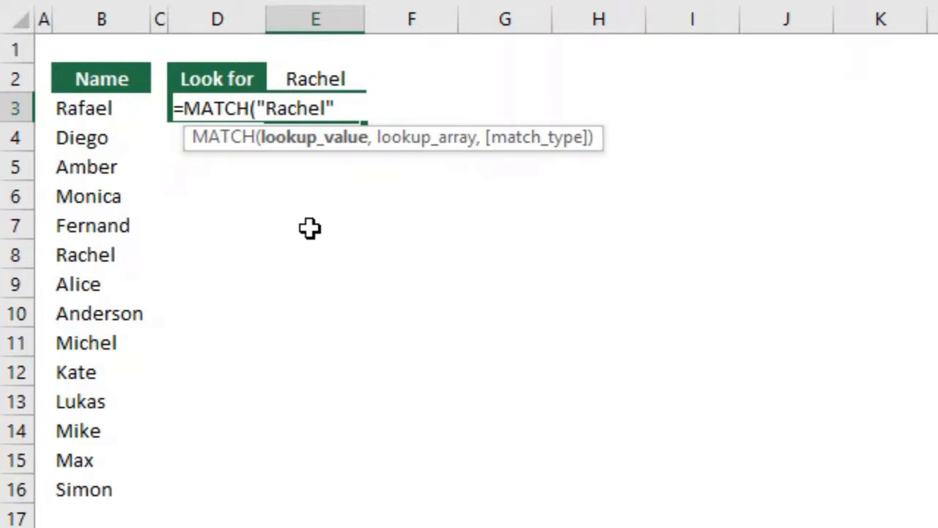
key(BackSpace)
key(BackSpace)
key(BackSpace)
key(BackSpace)
key(BackSpace)
key(BackSpace)
key(BackSpace)
key(BackSpace)
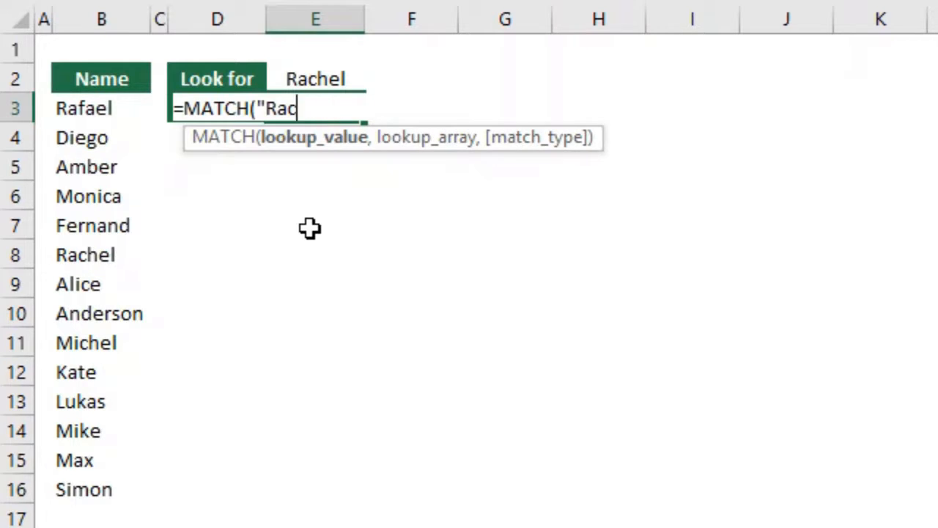
text(E2)
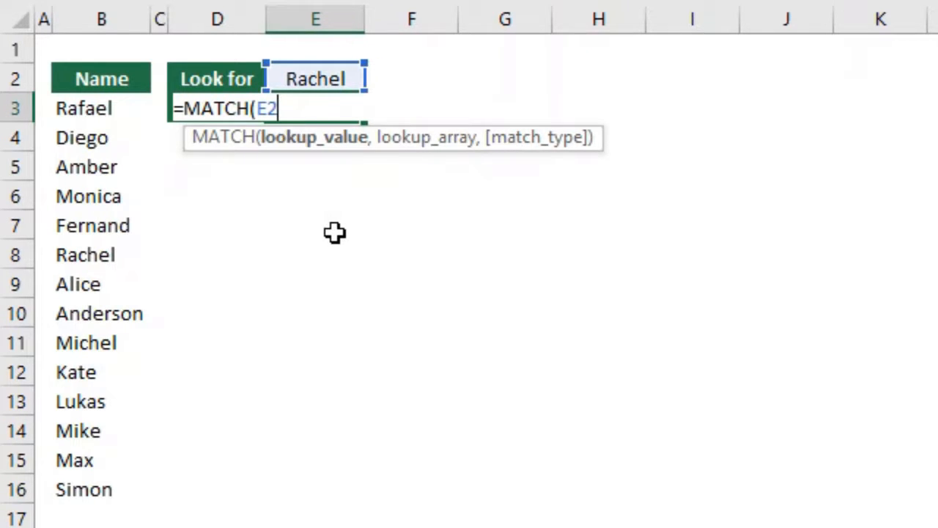
Complete the formula in E3 with lookup array B3:B16 and match type 0 for an exact match
text(,)
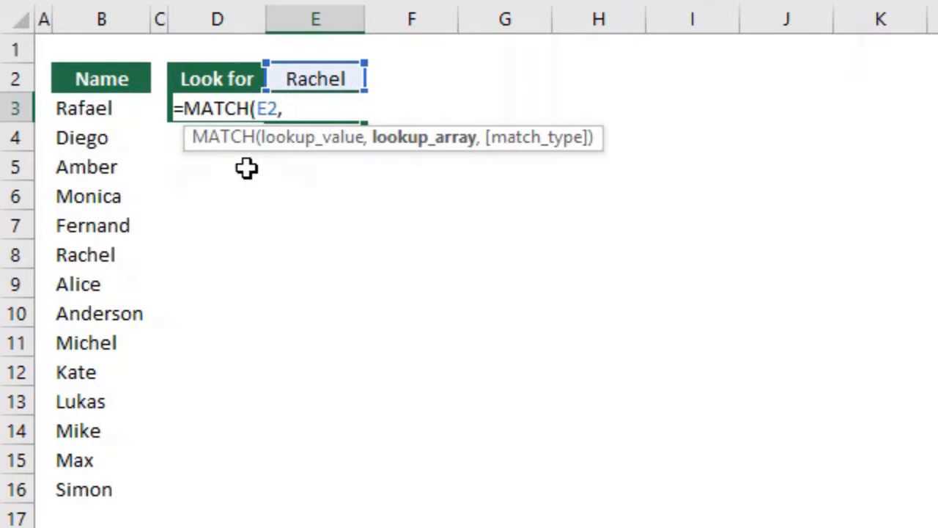
drag(130, 104, 140, 503)
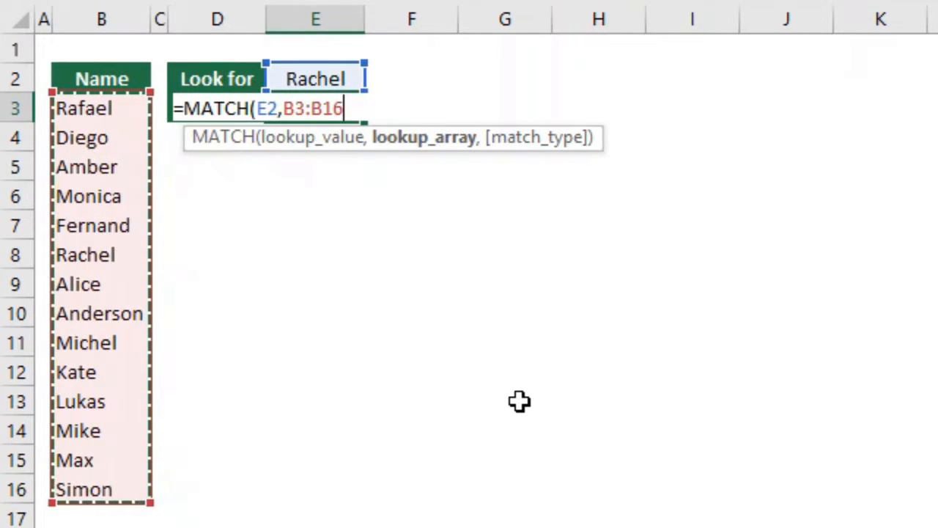
text(,)
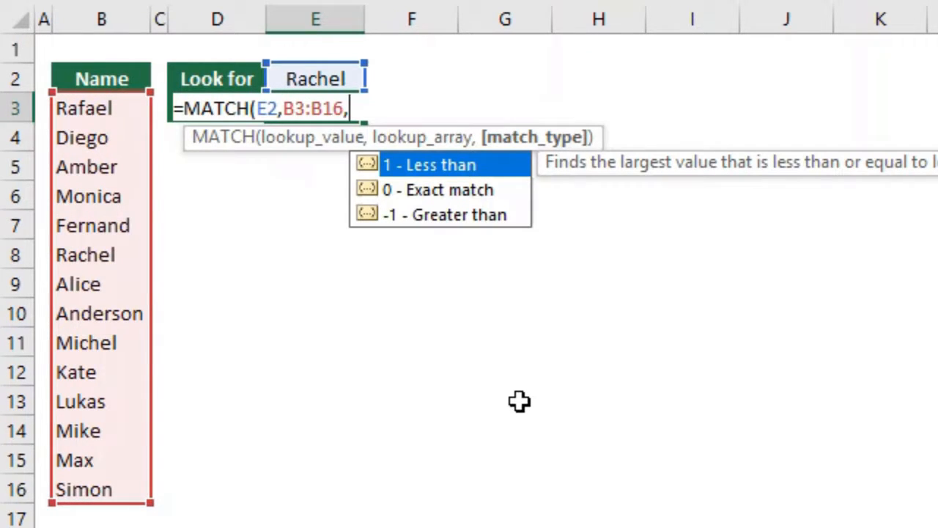
text(0))
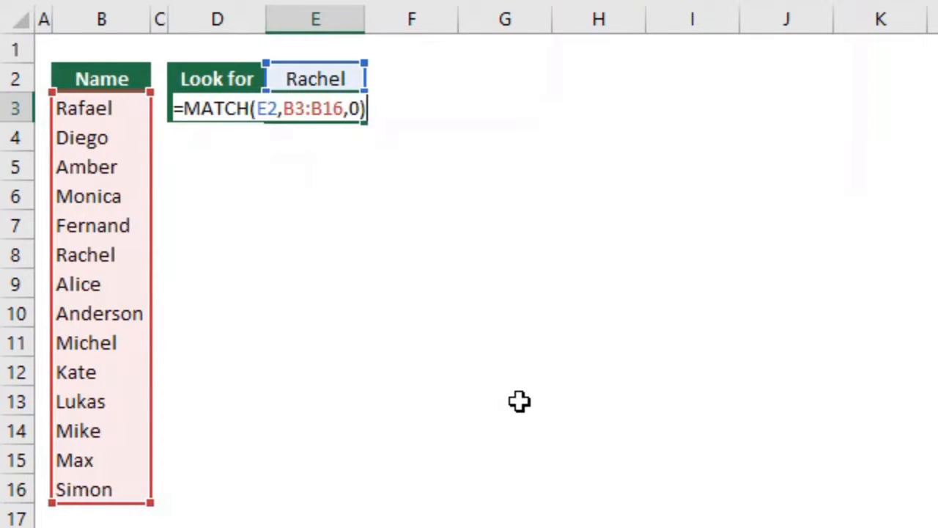
key(Return)
key(Up)
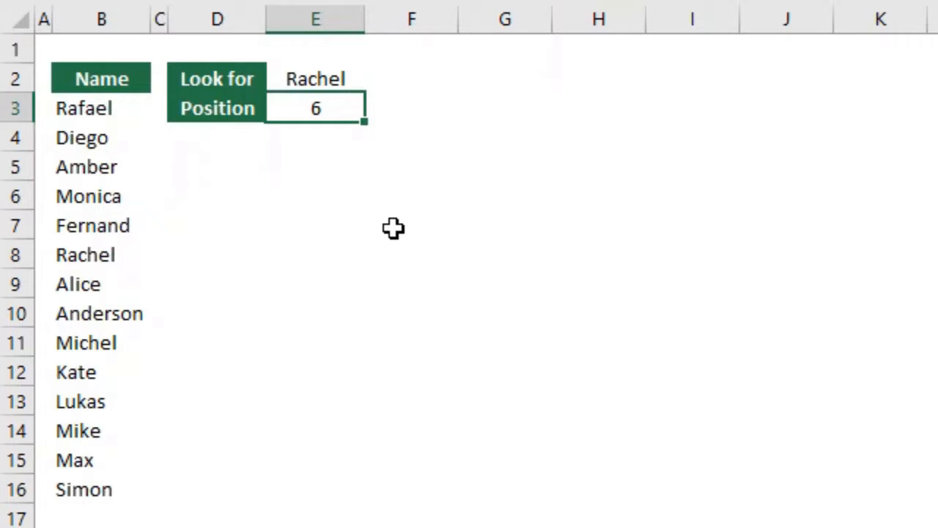
Review the references in the E3 formula and select B3:B8 to count the positions up to the matching name
key(F2)
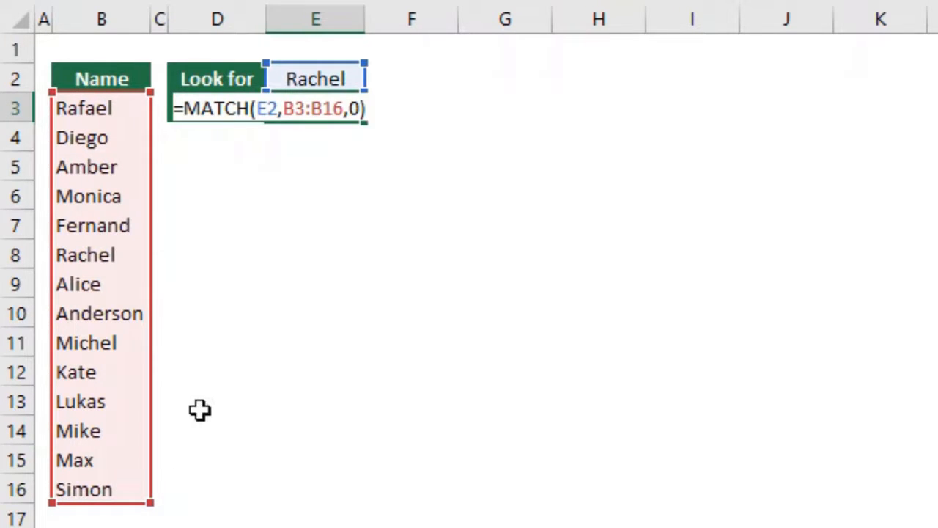
key(ctrl+Return)
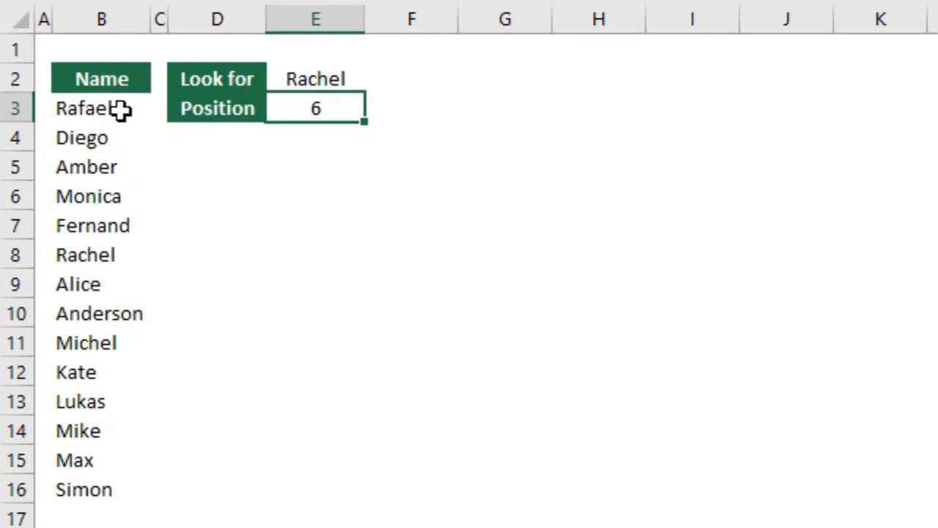
drag(120, 111, 119, 245)
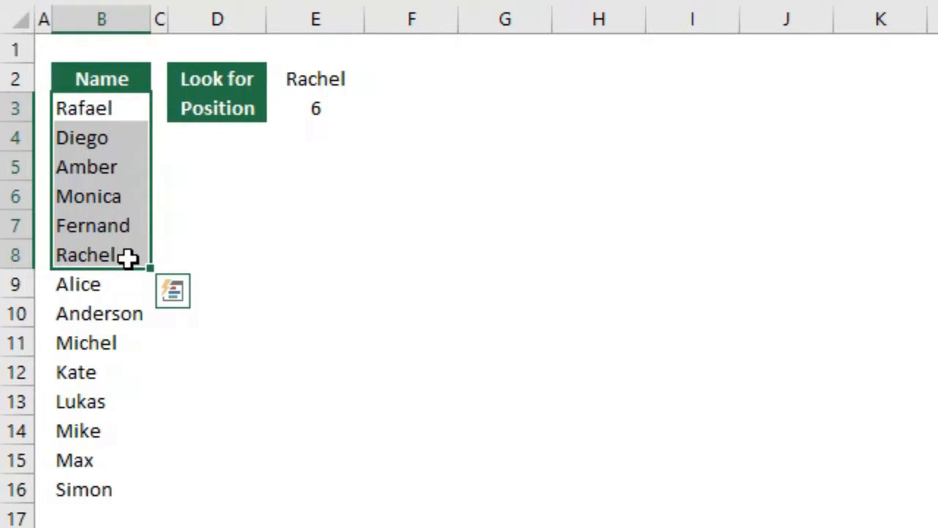
Change the lookup array in the E3 MATCH formula to the entire column B:B
click(321, 117)
key(F2)
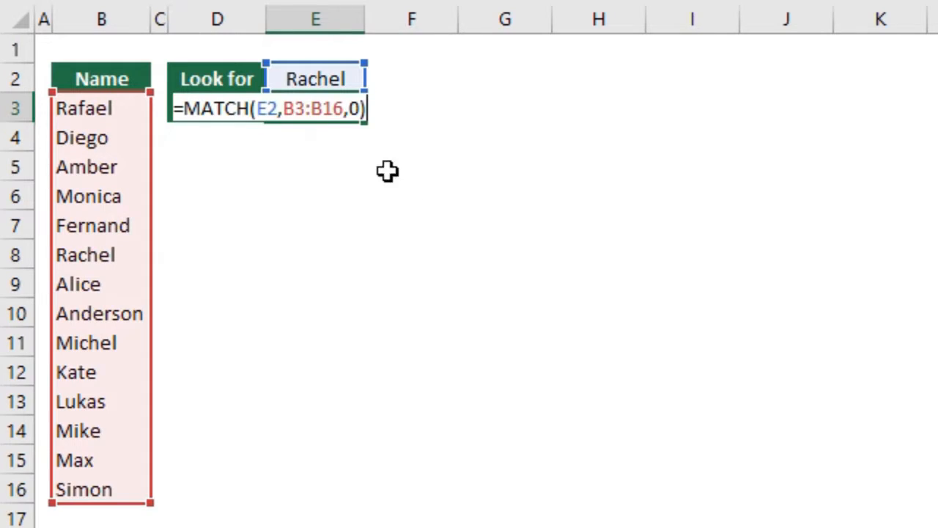
click(335, 108)
key(BackSpace)
key(BackSpace)
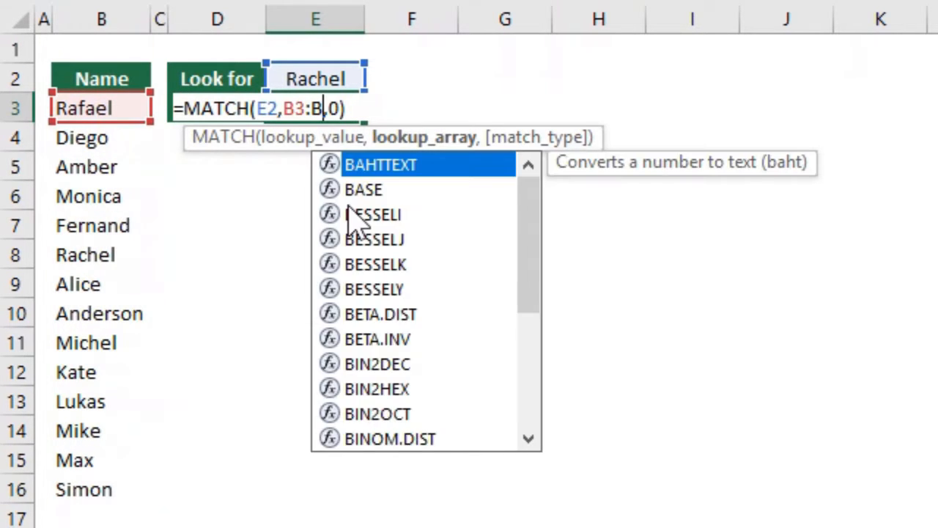
key(Left)
key(Left)
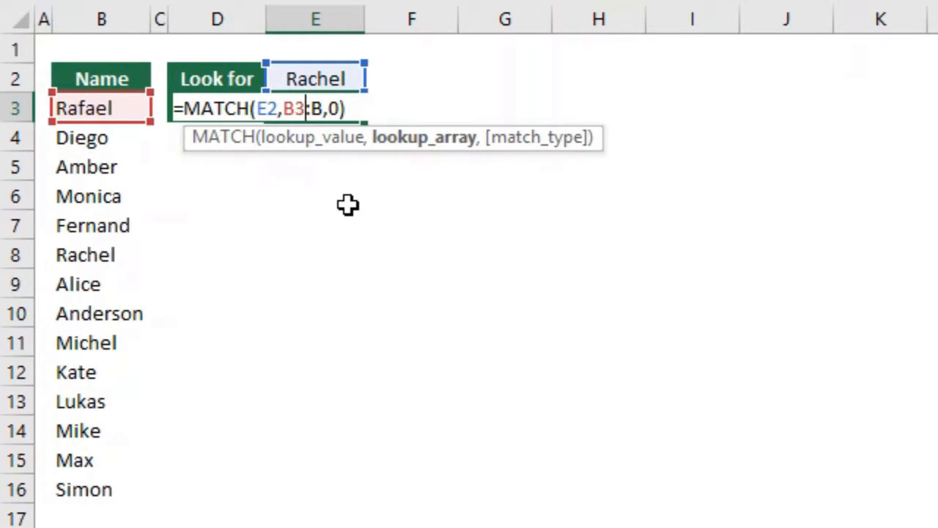
key(BackSpace)
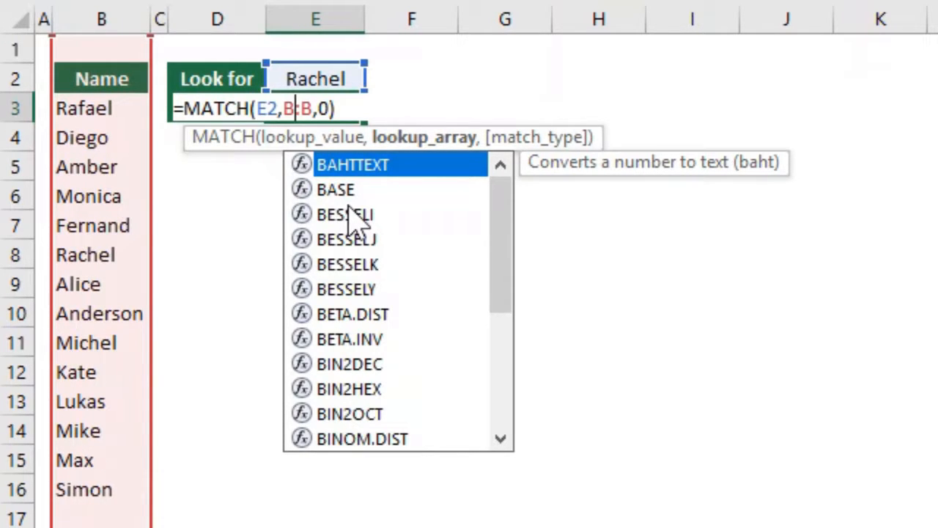
key(Return)
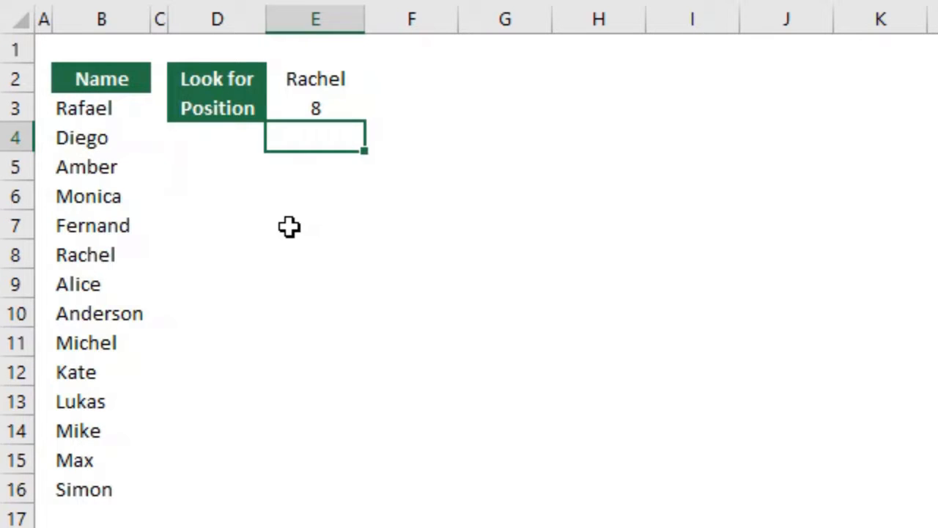
Select B1:B8 to count the rows from the start of the column to the matching name
click(119, 39)
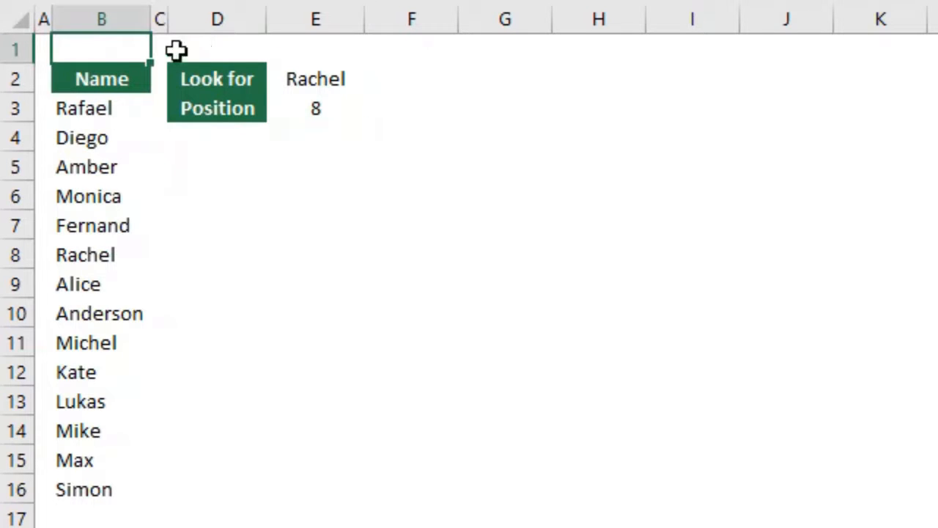
drag(130, 41, 134, 251)
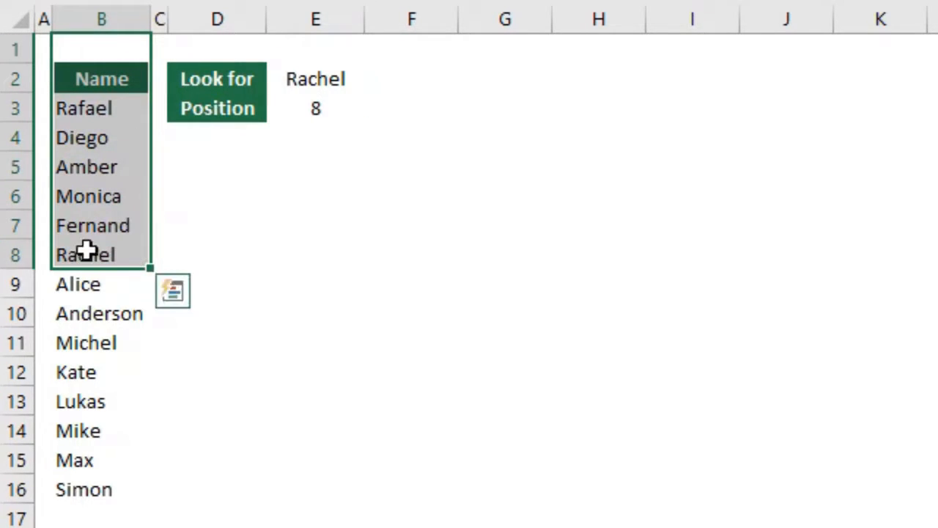
click(273, 198)
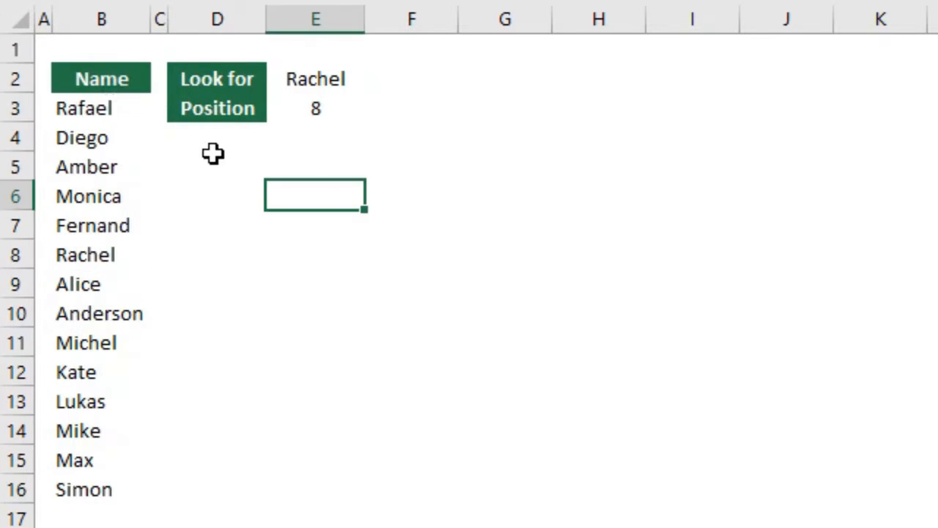
Copy the name list with its header from B2:B16 and paste it transposed as a row starting at G2
click(99, 76)
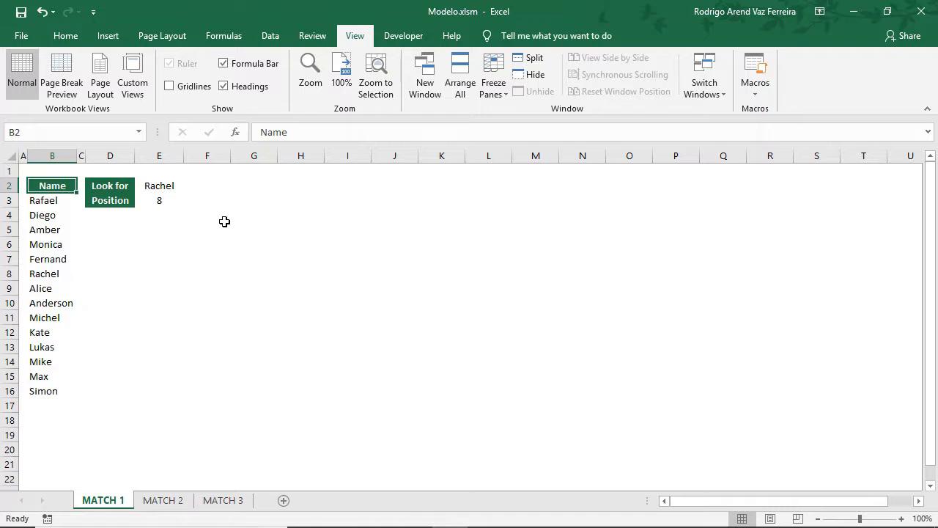
key(ctrl+shift+Down)
key(ctrl+c)
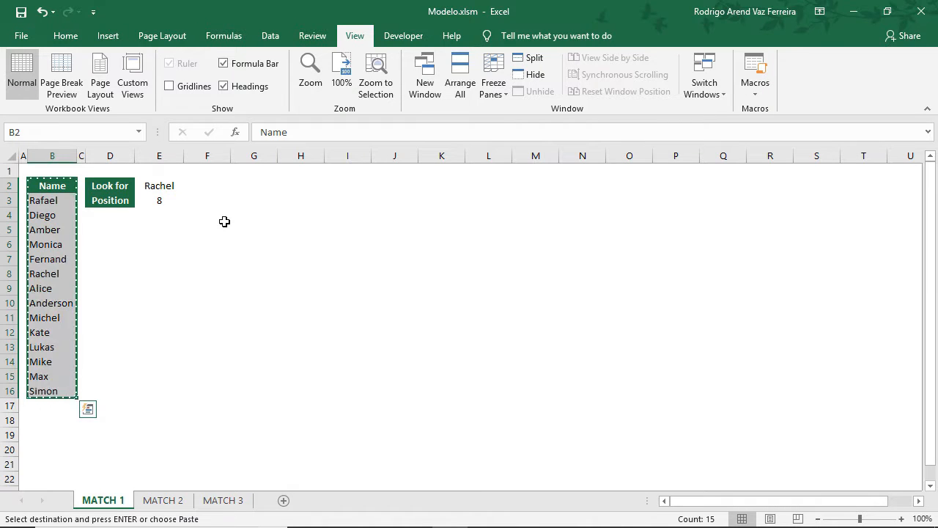
key(Right)
key(Right)
key(Right)
key(Right)
key(Right)
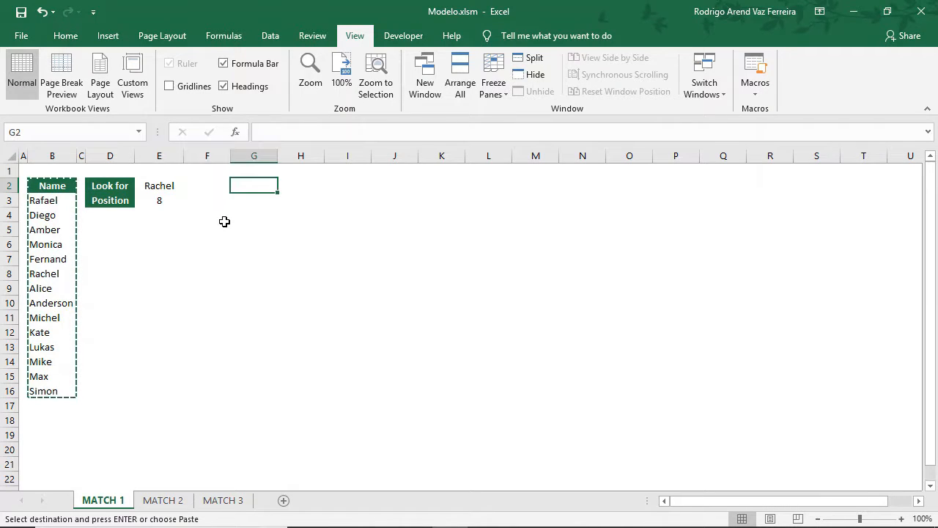
key(shift+F10)
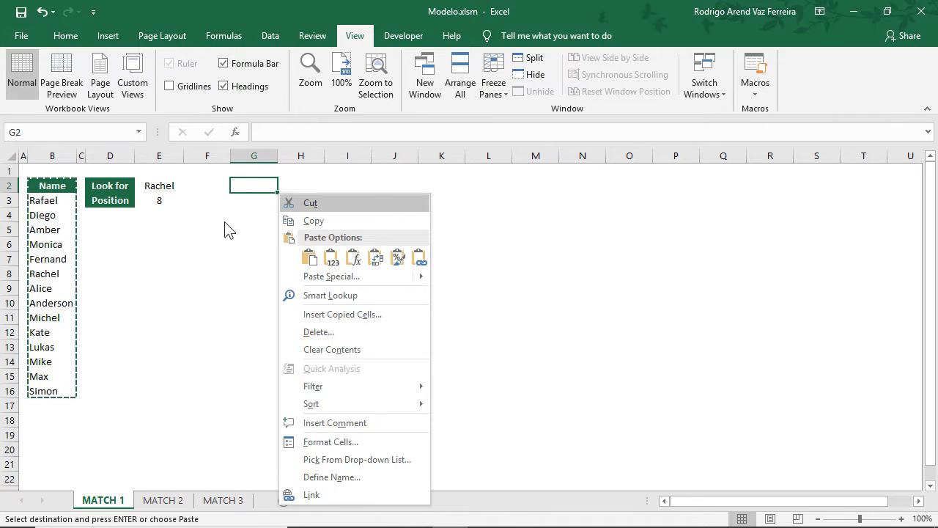
key(t)
key(Return)
key(Escape)
Start a new MATCH formula in E3 with E2 as the lookup value
key(Left)
key(Right)
key(Down)
key(Left)
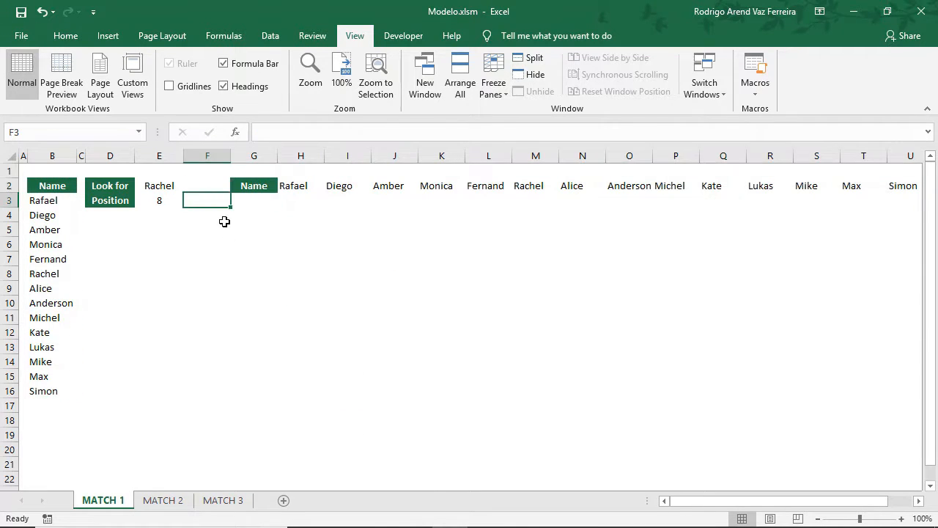
key(Left)
text(=mat)
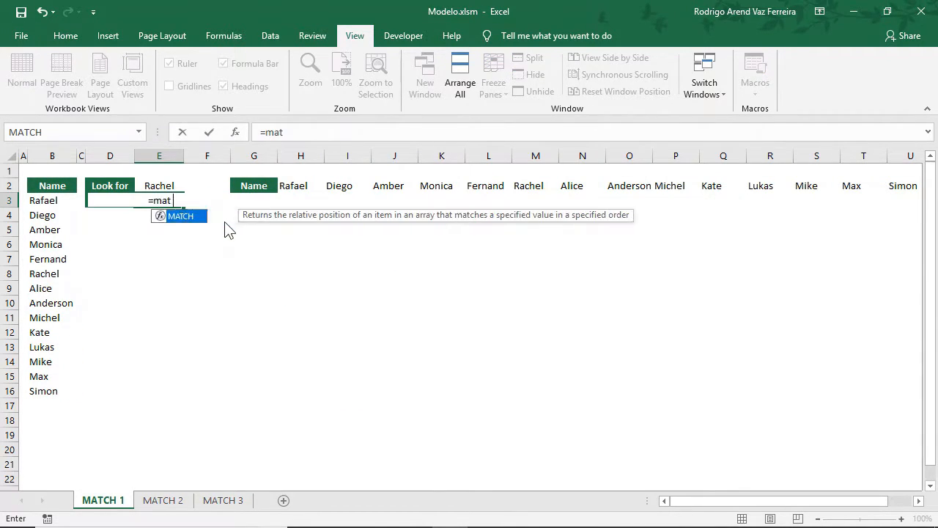
text(ch)
key(Tab)
key(Up)
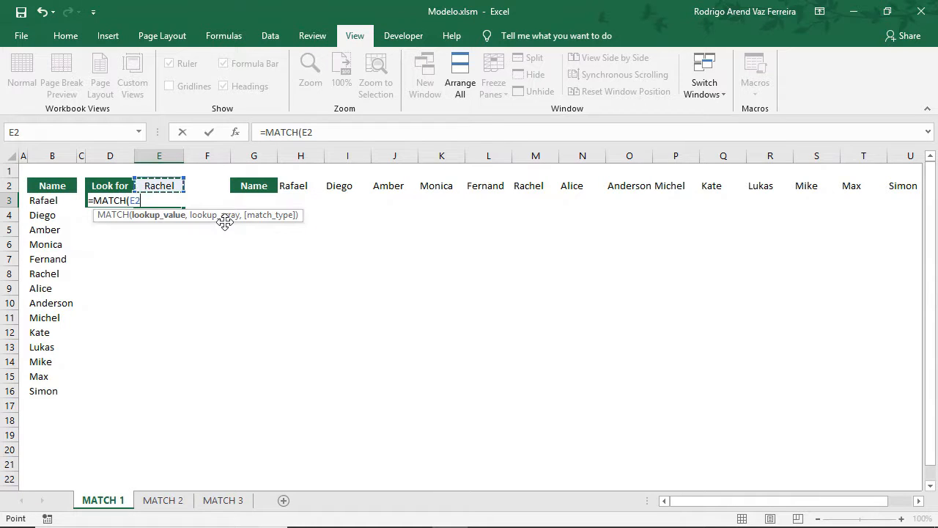
Complete the E3 MATCH formula with the horizontal lookup array H2:U2 and match type 0
text(,)
key(Right)
key(Right)
key(Right)
key(Up)
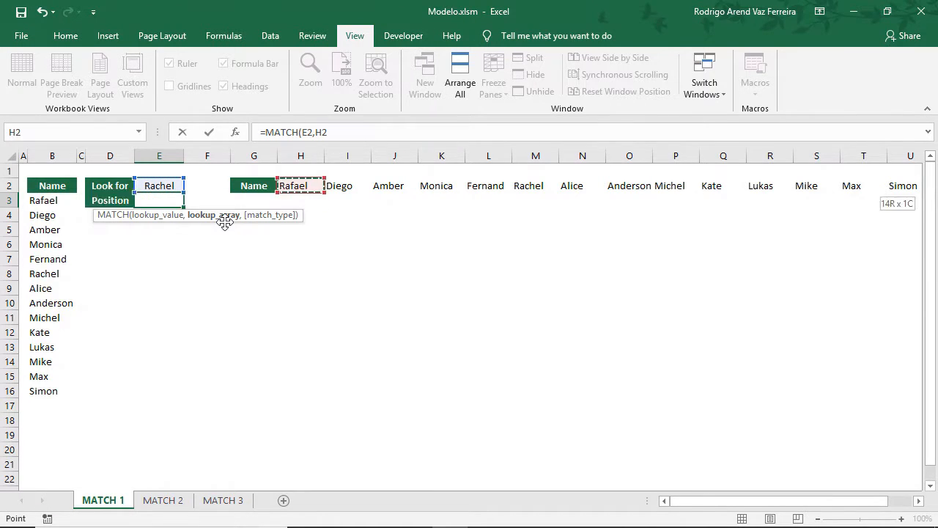
key(ctrl+shift+Right)
text(,1)
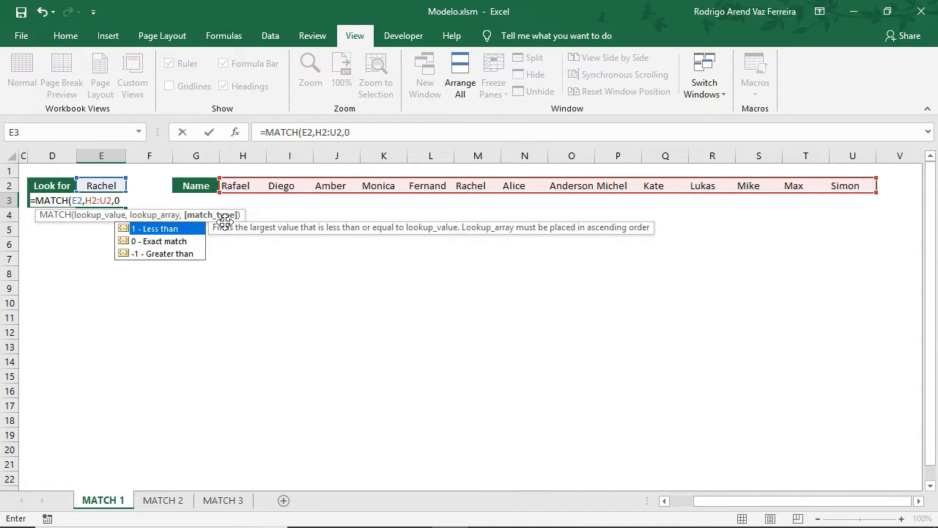
key(Return)
Review the references in the E3 formula and select H2:M2 to count the positions up to the matching name
key(Up)
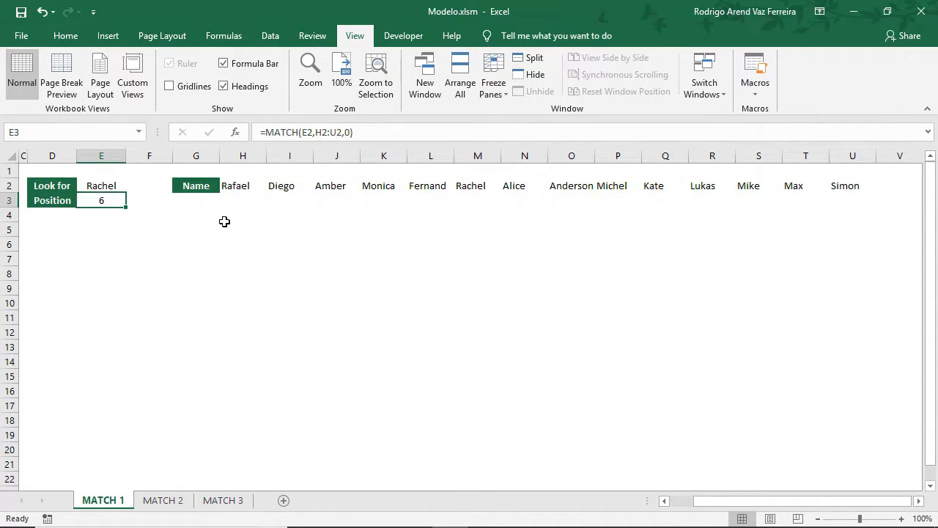
key(F2)
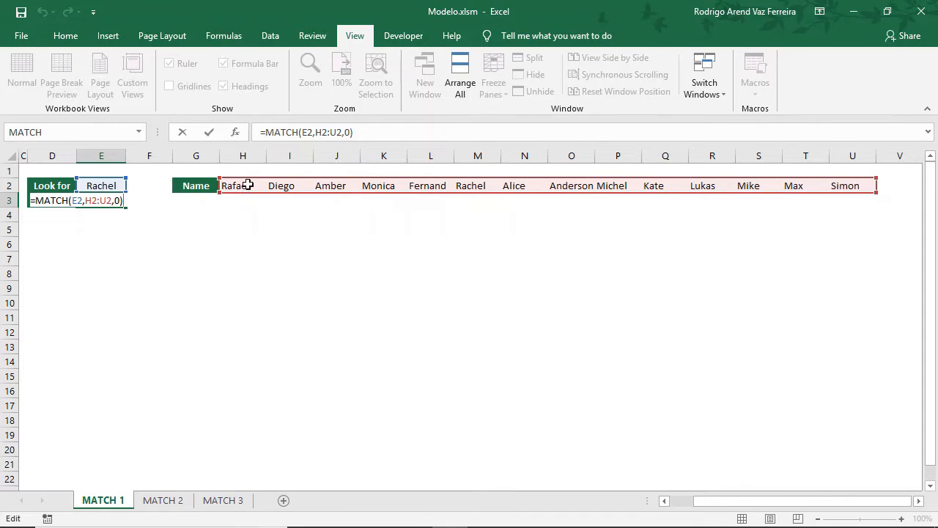
key(Escape)
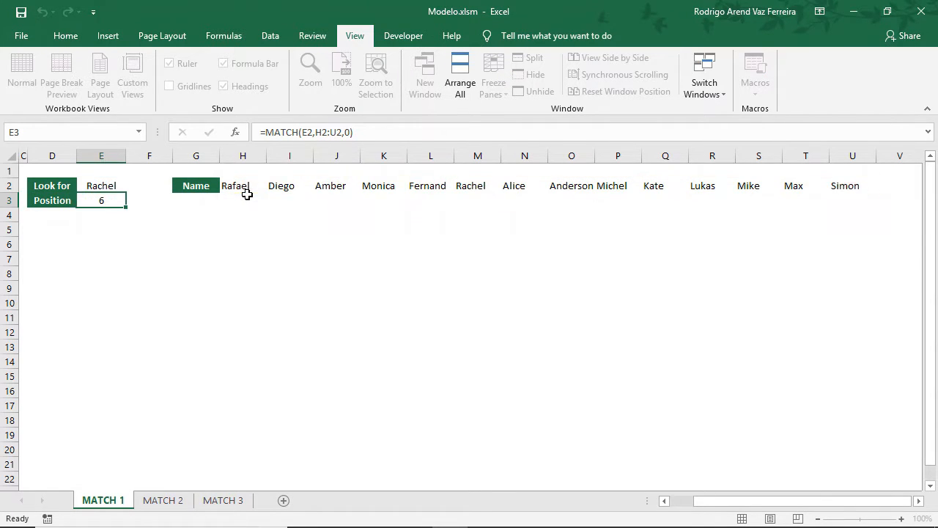
drag(244, 188, 465, 185)
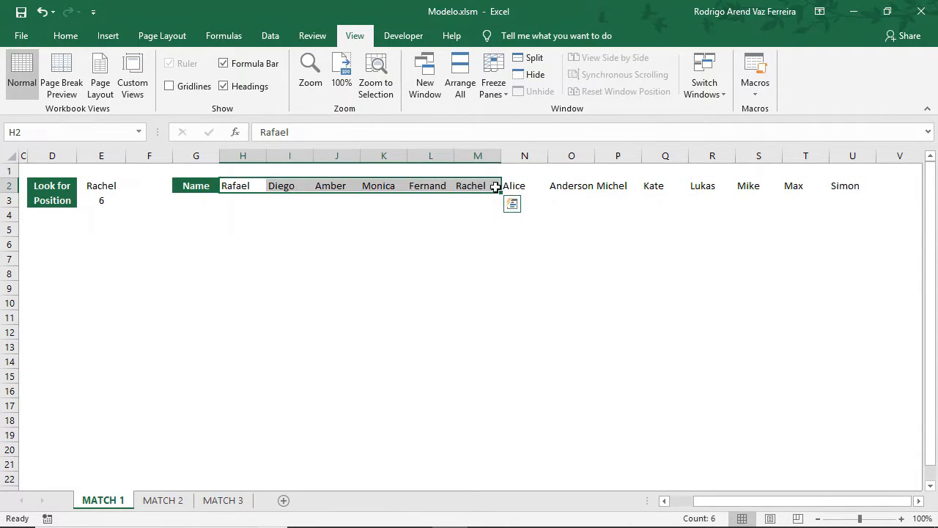
Open the MATCH 2 sheet and review the ascending values in B3:B9 and the lookup value in E2
click(178, 501)
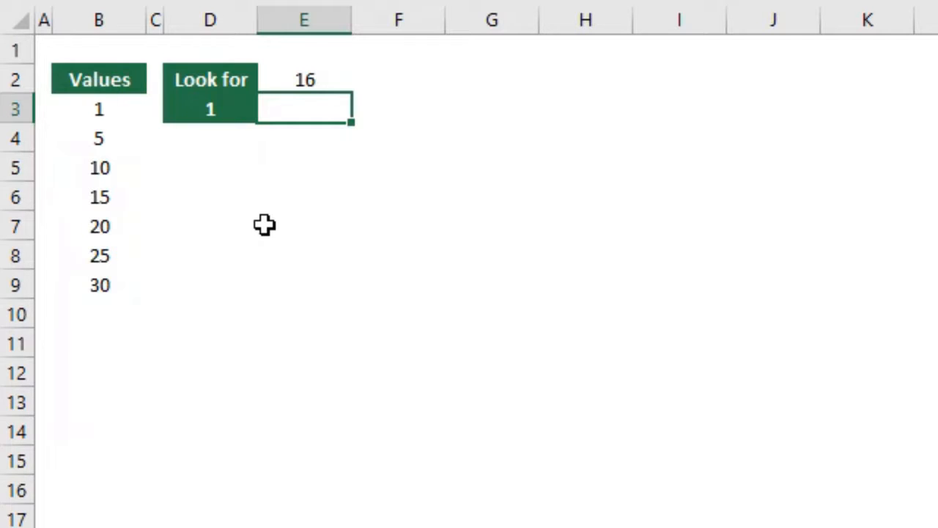
drag(134, 117, 123, 286)
click(303, 111)
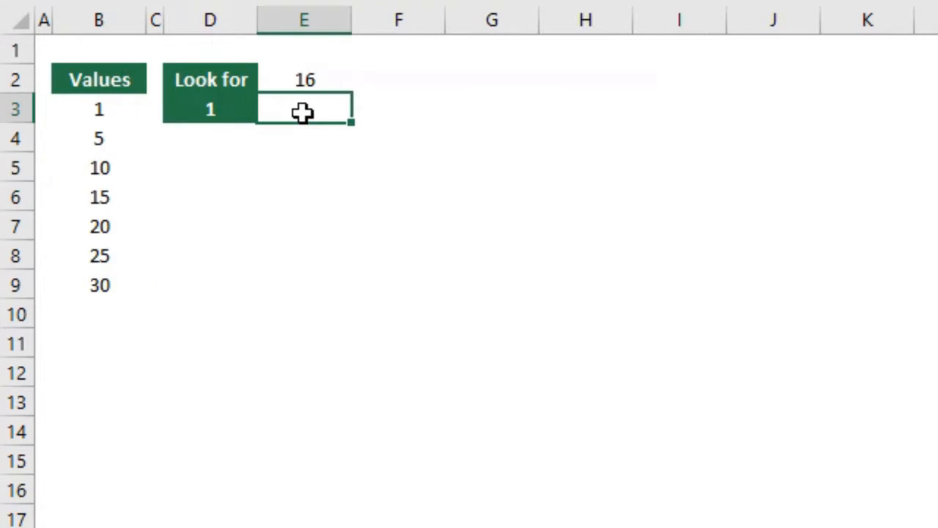
click(330, 83)
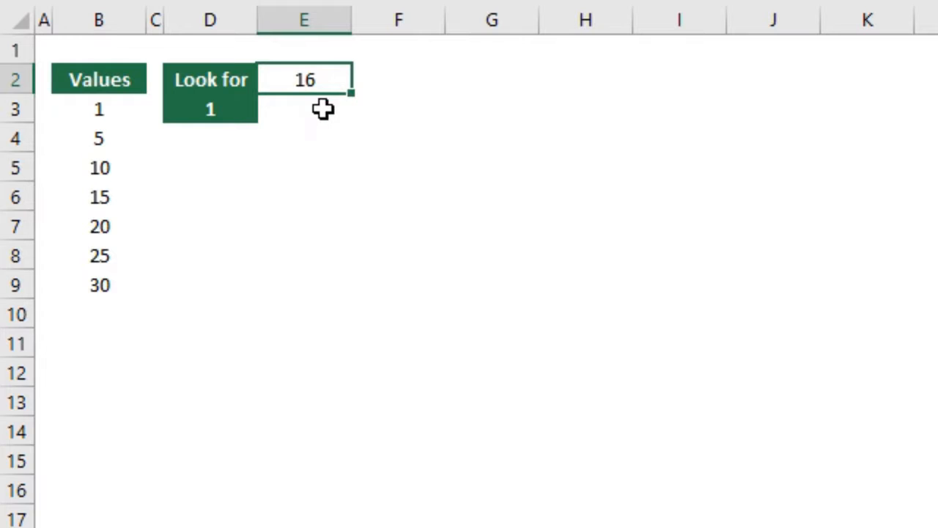
Enter the formula =MATCH(E2,B3:B9,1) in E3 to find the largest value less than or equal to the lookup value
click(324, 109)
text(=match)
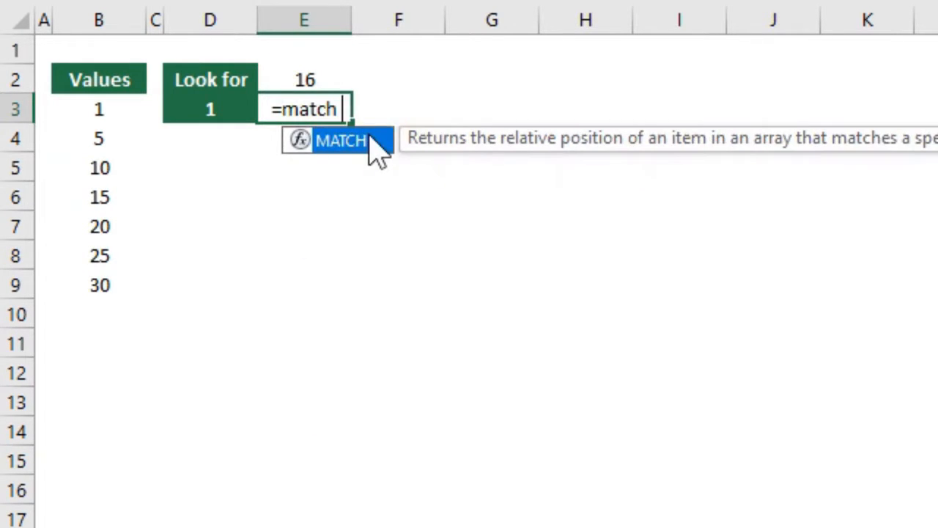
double_click(370, 140)
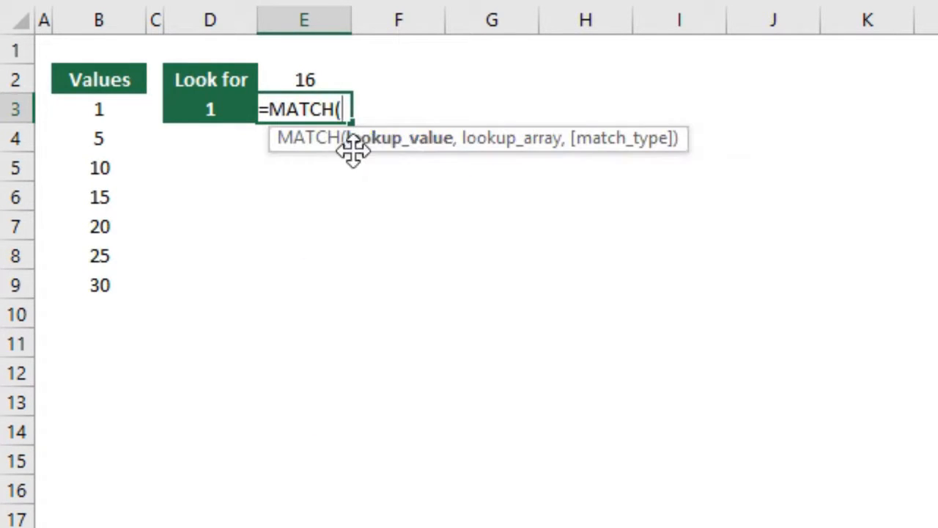
key(Up)
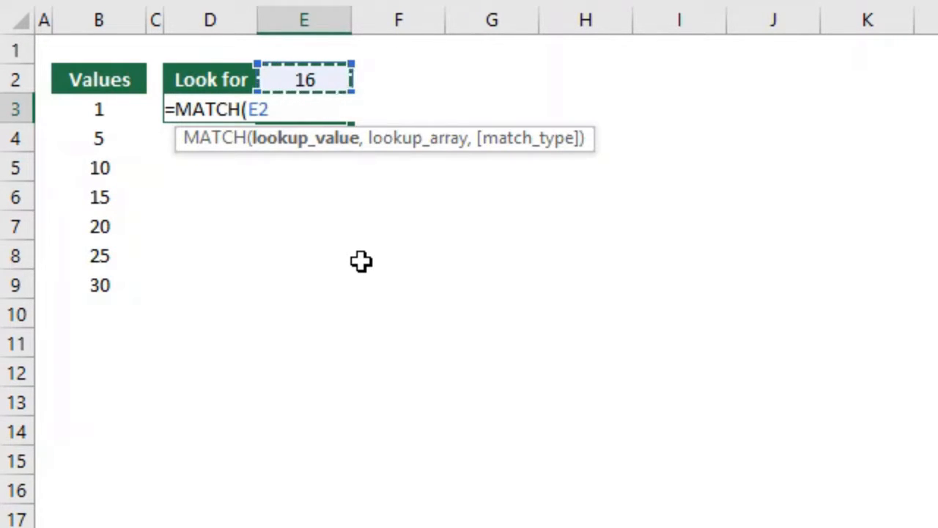
text(,)
drag(92, 112, 105, 286)
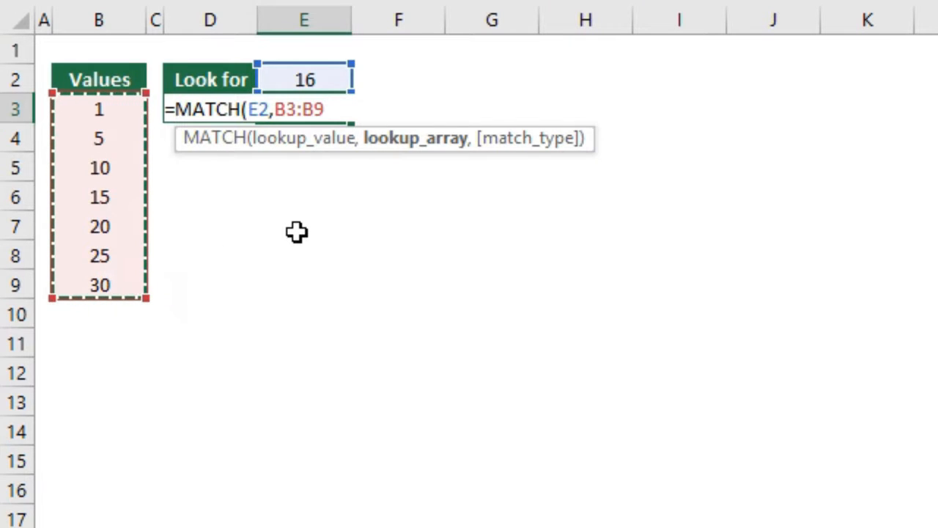
text(,)
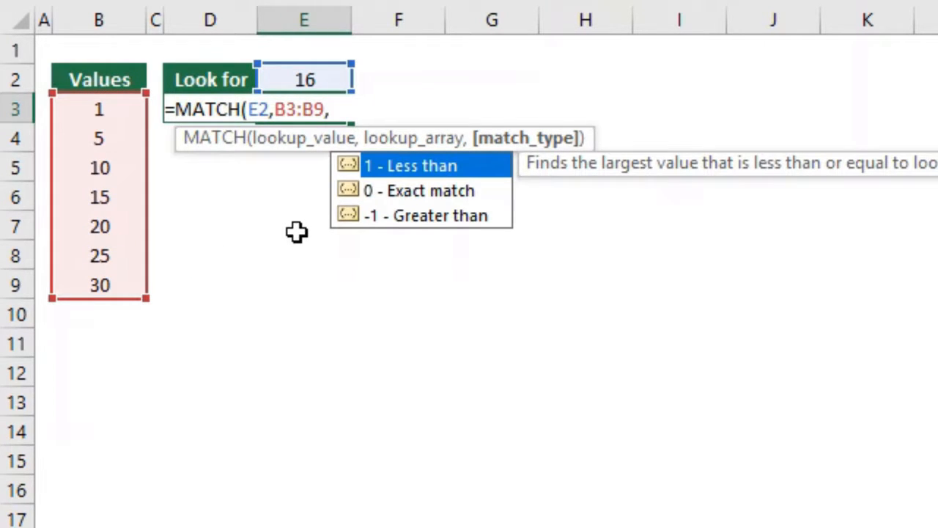
text(1)
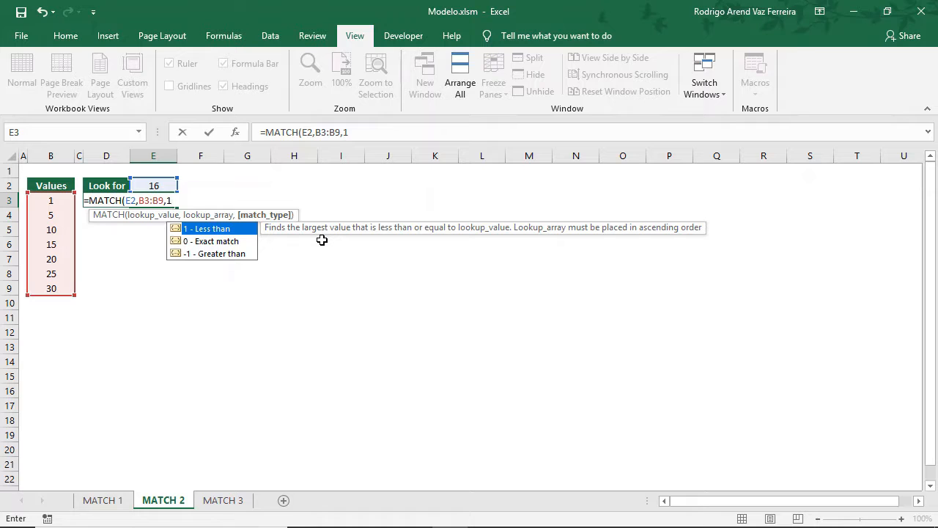
text())
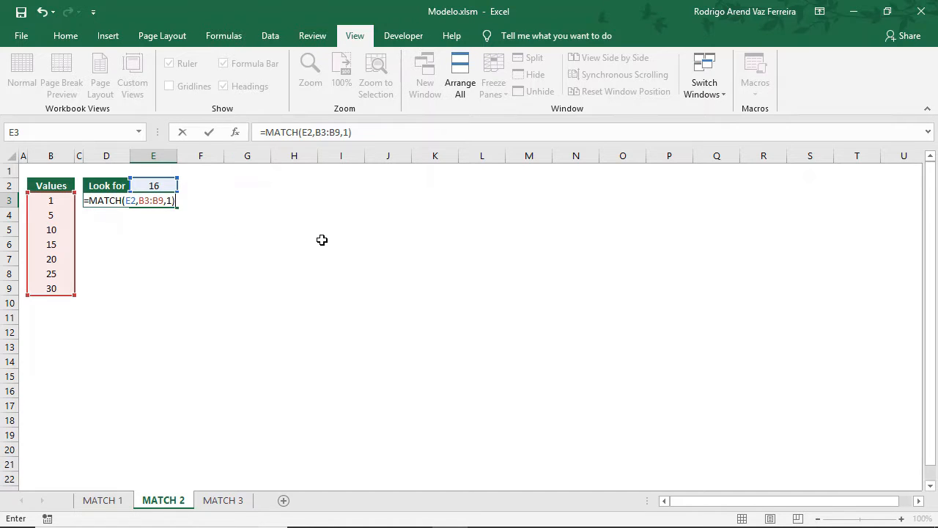
key(Return)
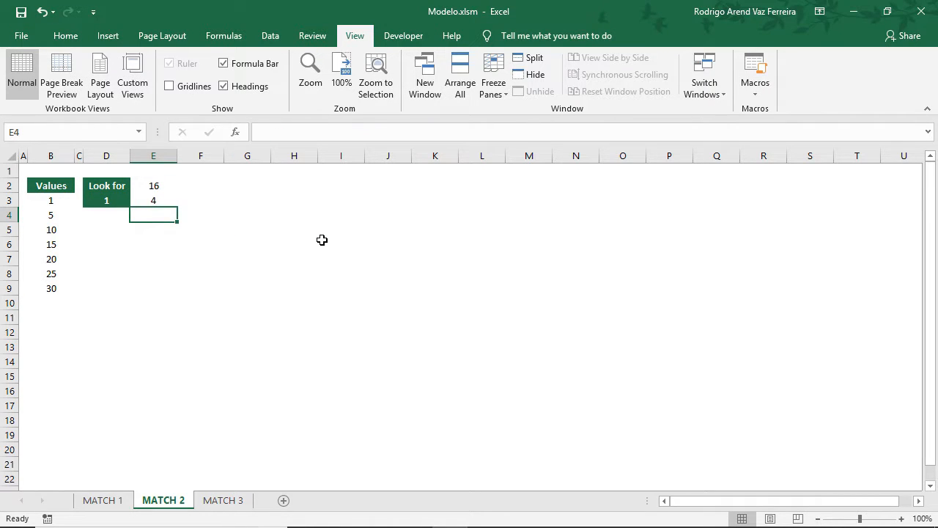
Examine the sort order of B3:B9 and compare the values from B3 to B7 one by one with E2
drag(48, 204, 53, 289)
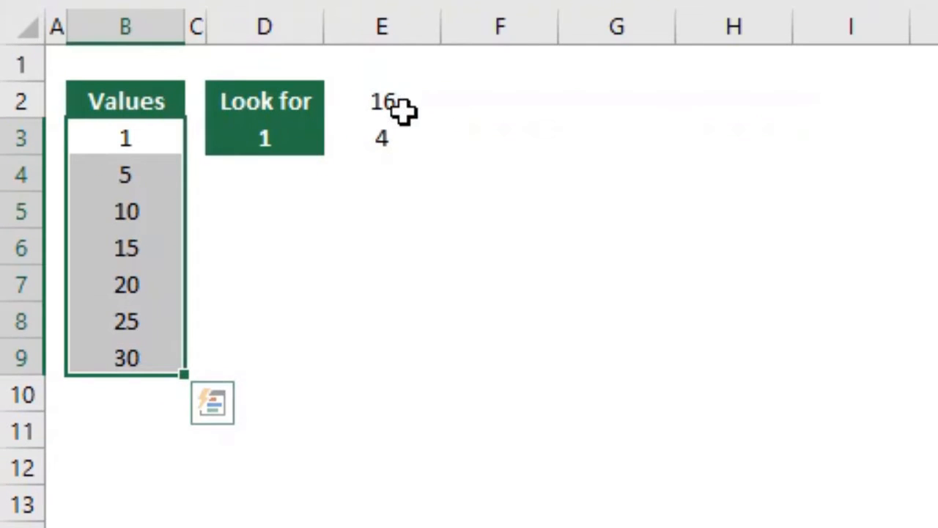
click(157, 186)
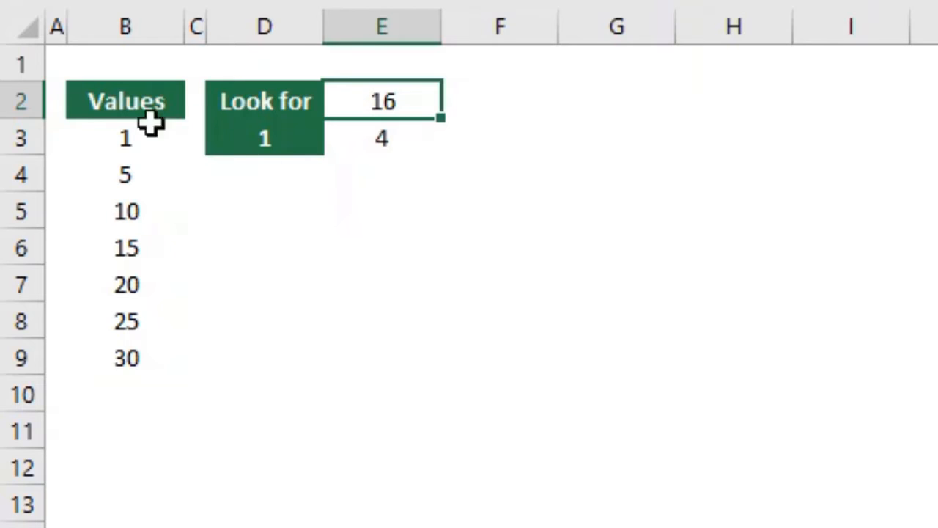
click(151, 139)
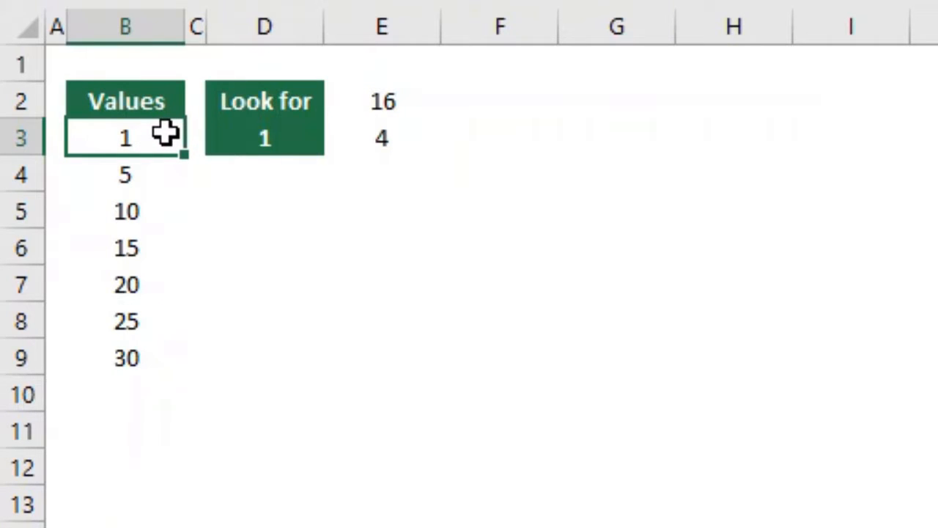
click(164, 175)
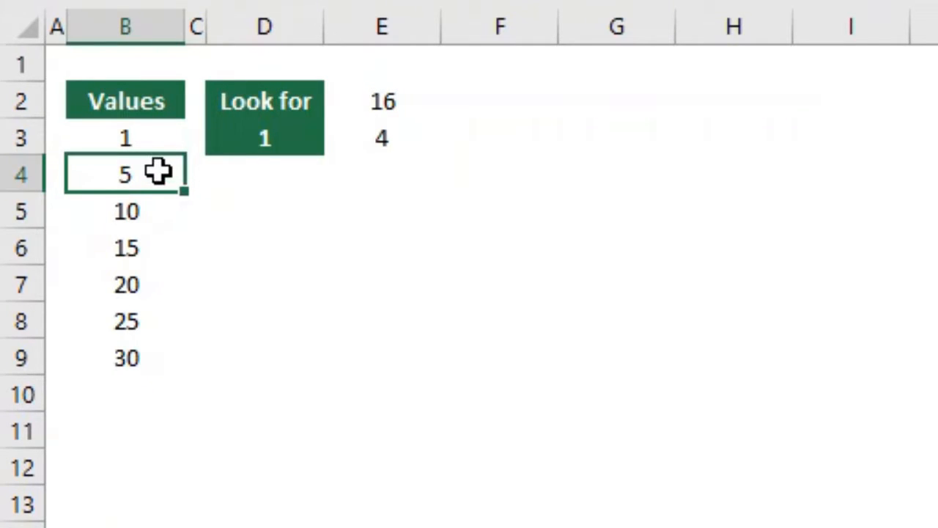
click(154, 212)
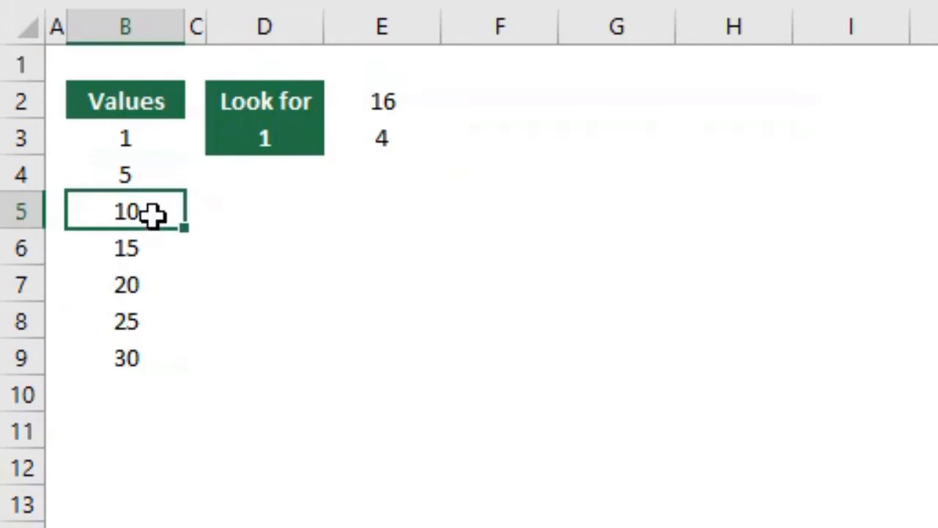
click(150, 252)
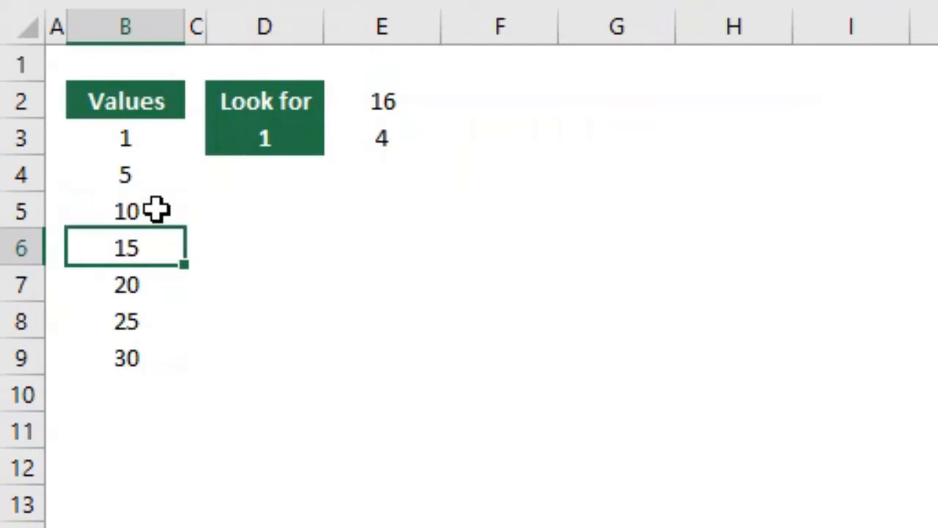
click(157, 289)
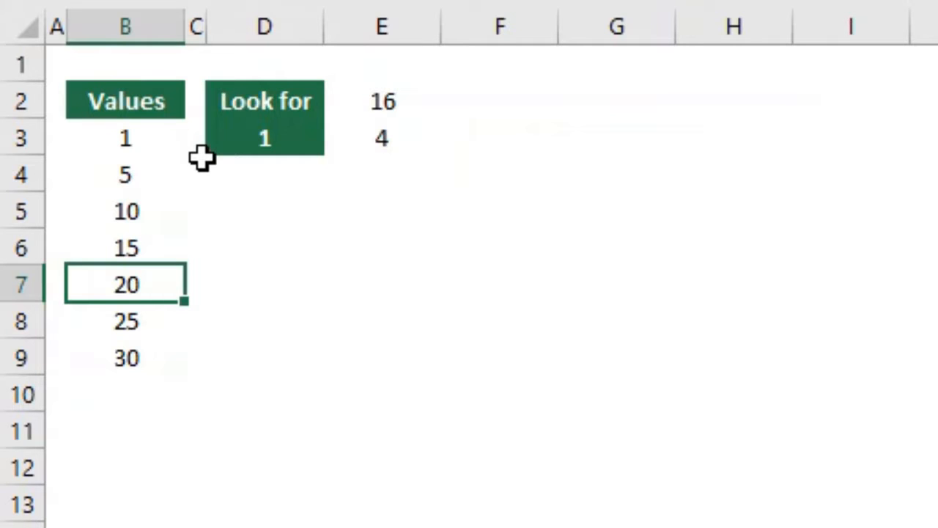
Select B3:B6 to count the positions up to the matched value and compare with the result in E3
click(155, 249)
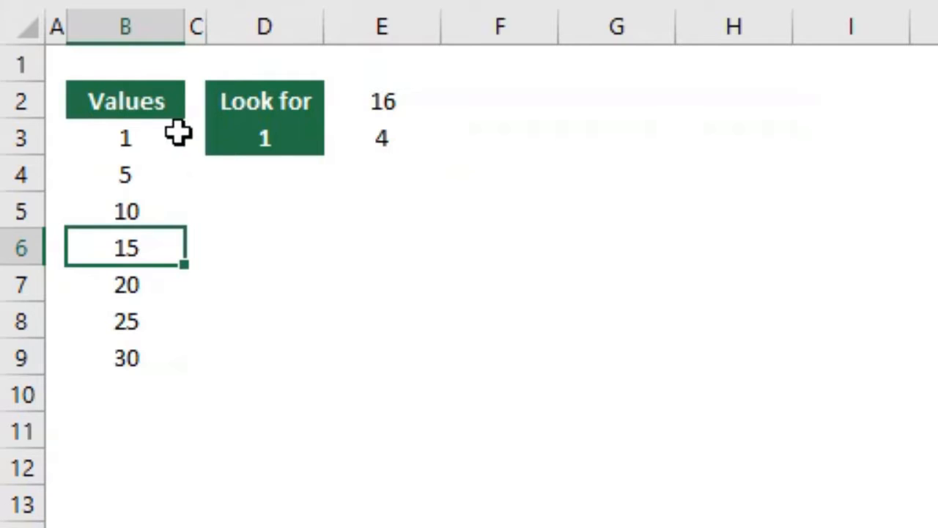
mouse_move(172, 128)
mouse_down()
mouse_move(161, 250)
mouse_move(130, 249)
mouse_up()
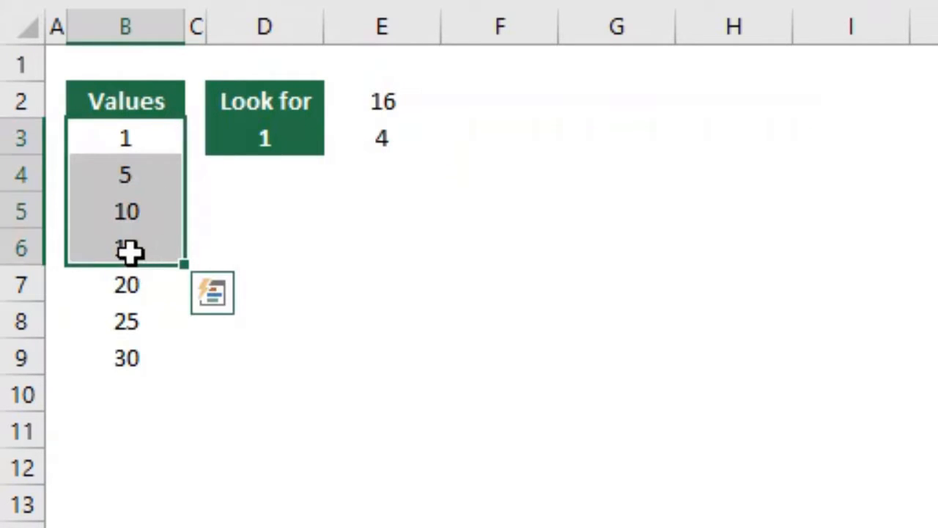
click(354, 139)
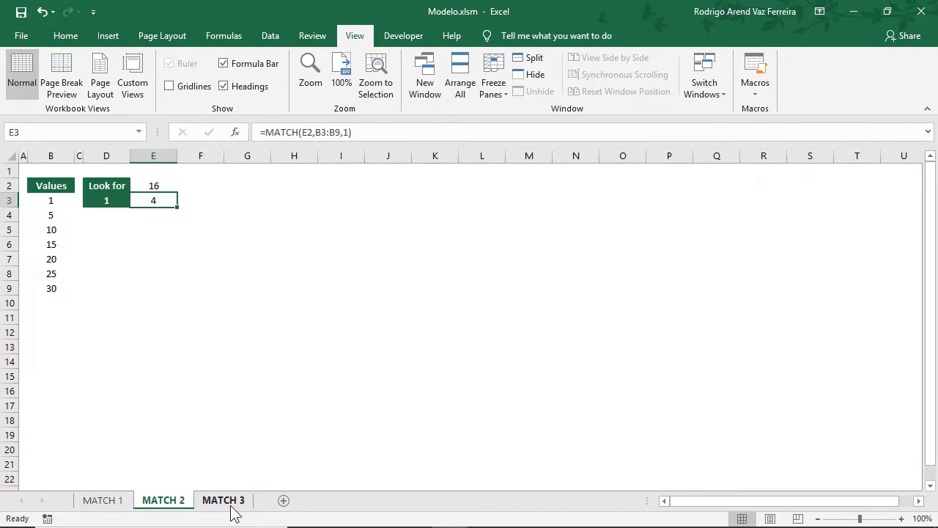
On the MATCH 3 sheet, enter =MATCH(E2,B3:B9,-1) in E3 to find the smallest value greater than or equal to the lookup value
click(223, 500)
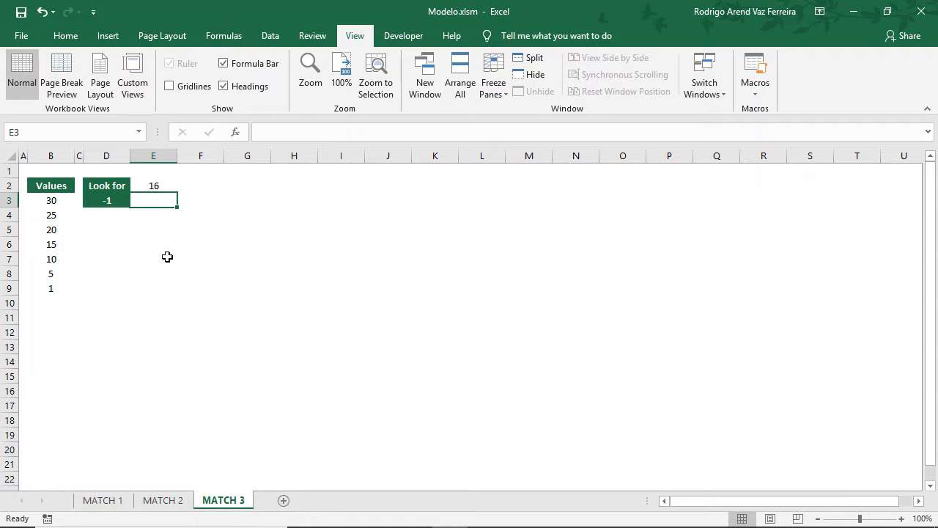
click(110, 202)
click(153, 199)
text(=match()
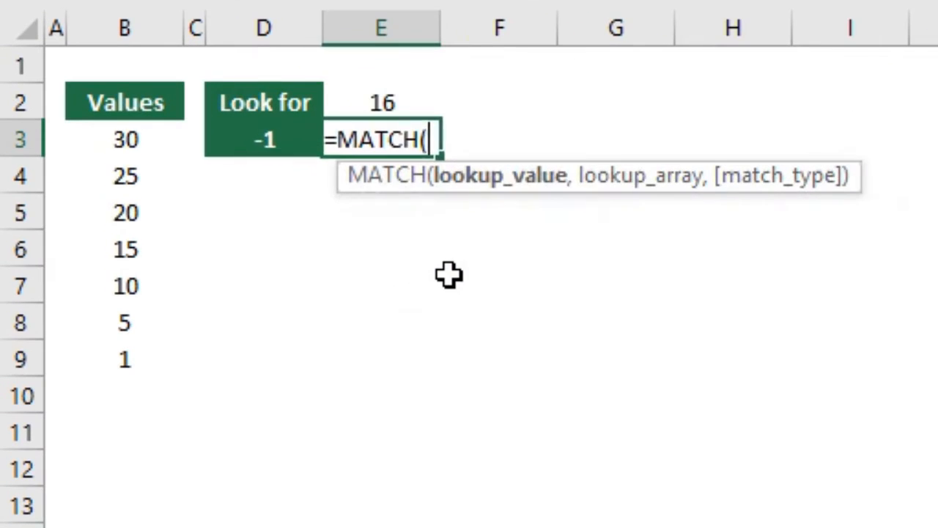
key(Up)
text(,)
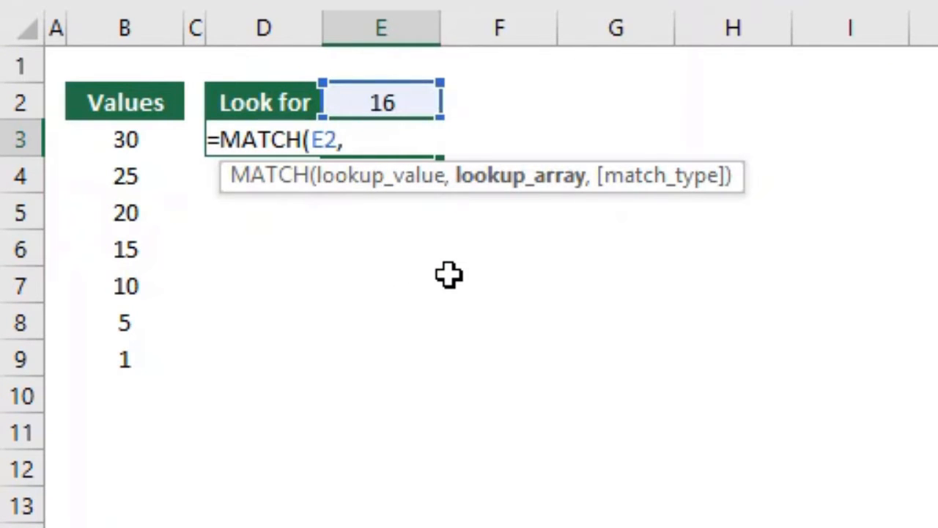
key(Left)
key(Left)
key(ctrl+shift+Down)
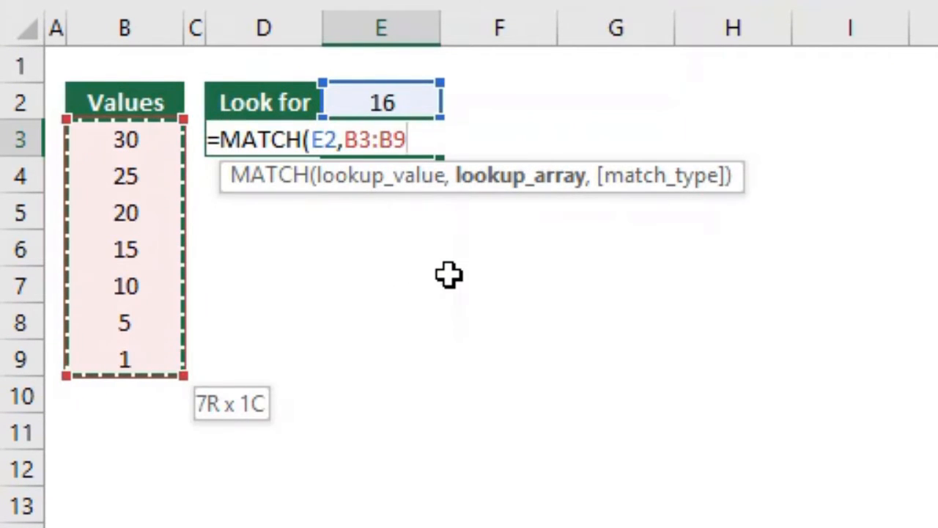
text(,-)
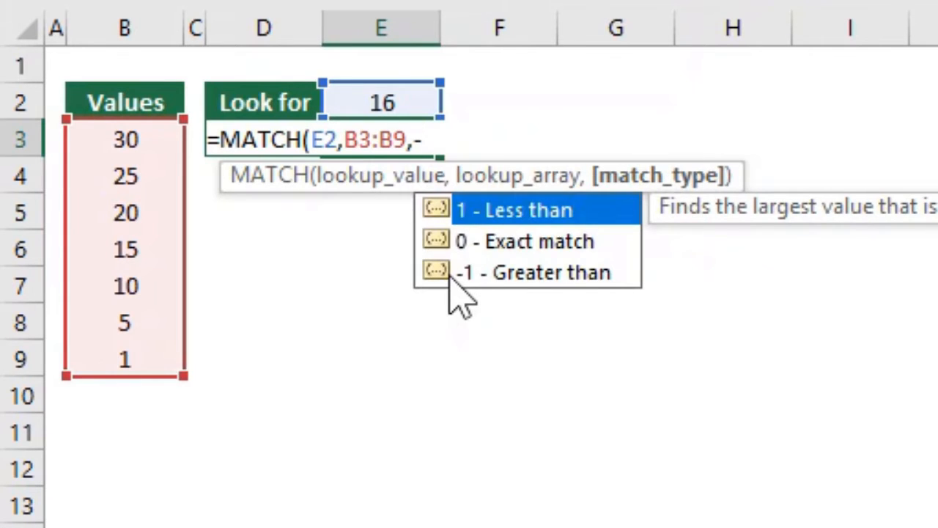
text(1)
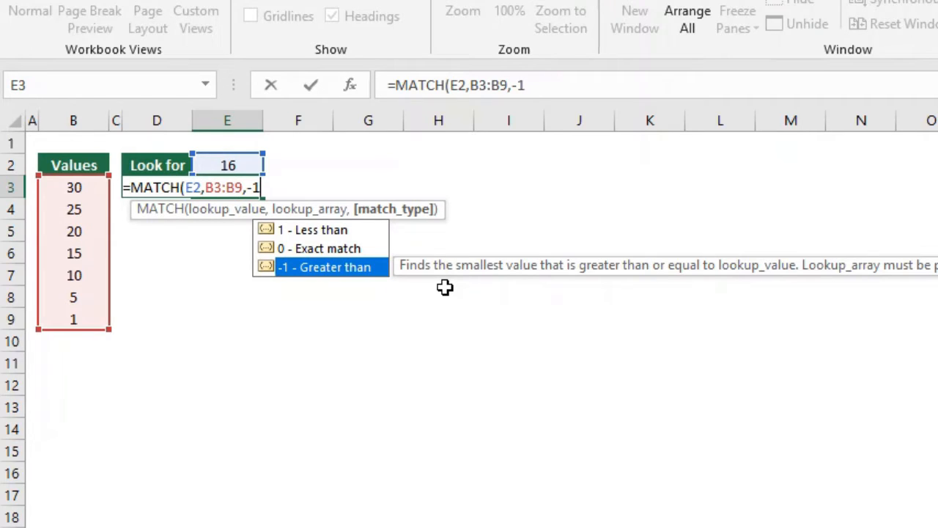
text())
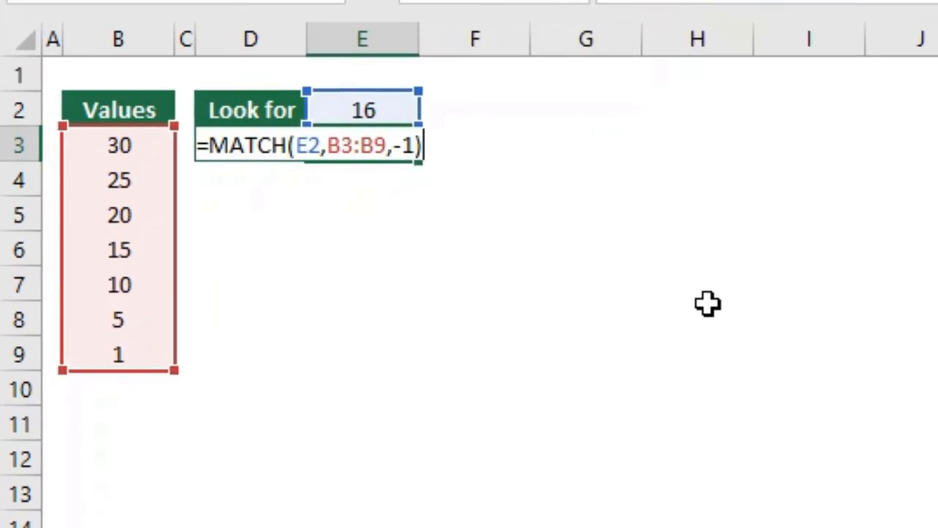
key(Return)
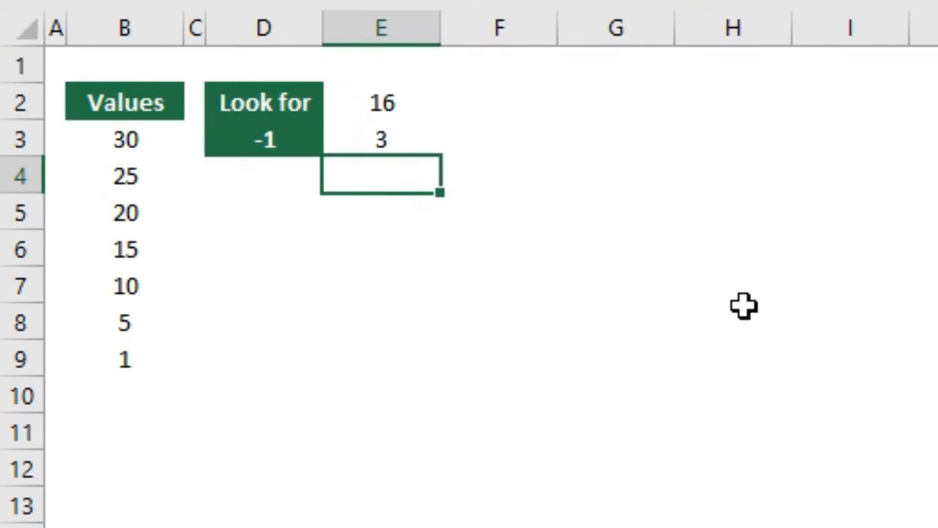
Compare the descending values from B3 to B6 one by one with the lookup value in E2
click(419, 109)
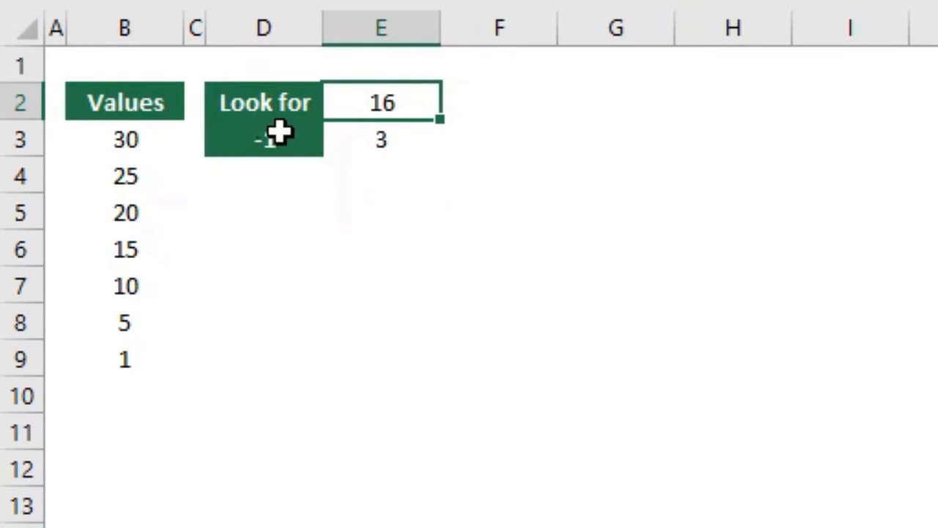
click(157, 138)
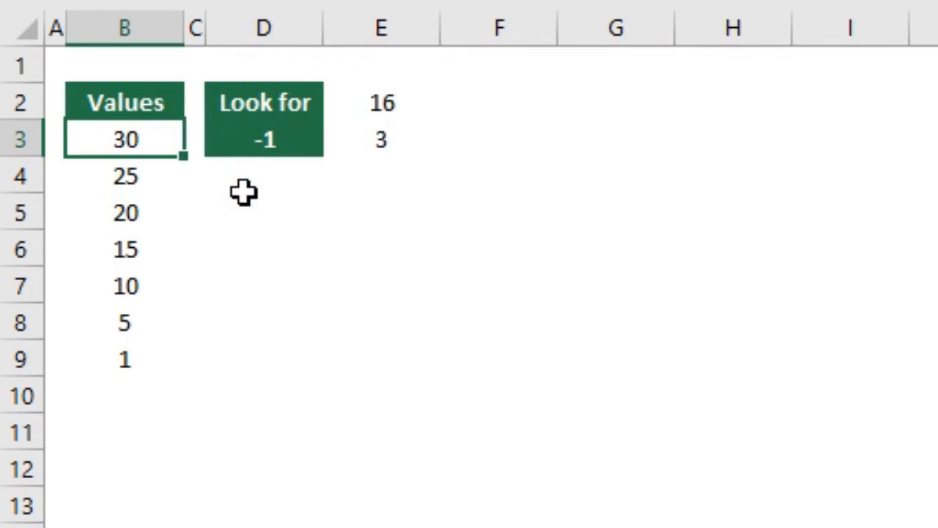
click(153, 175)
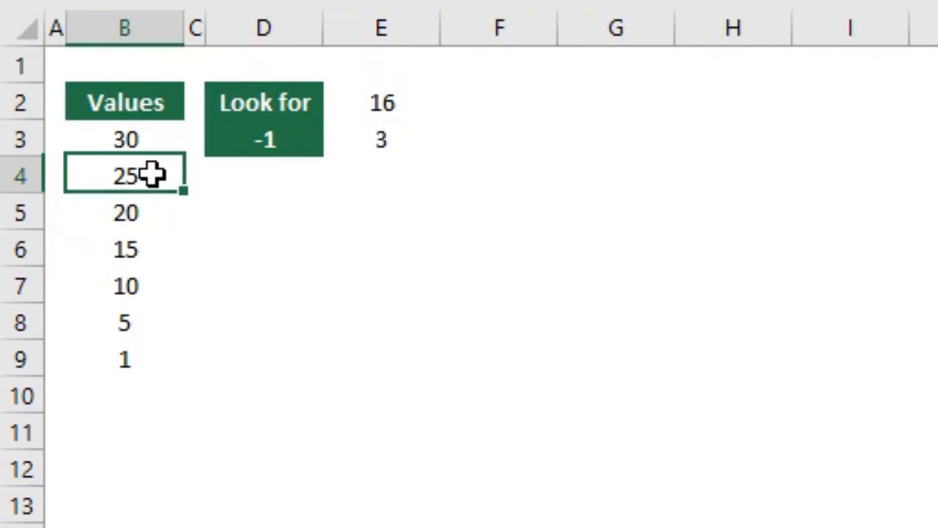
click(157, 213)
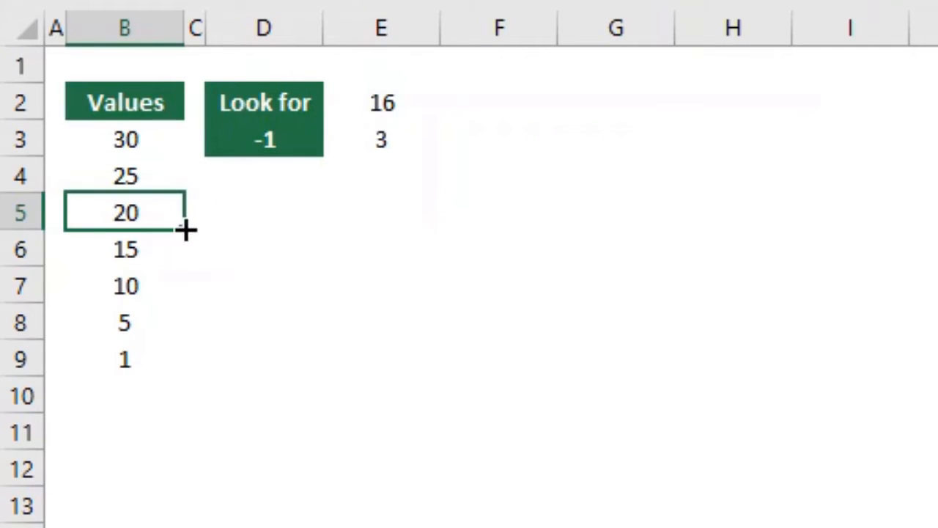
click(161, 252)
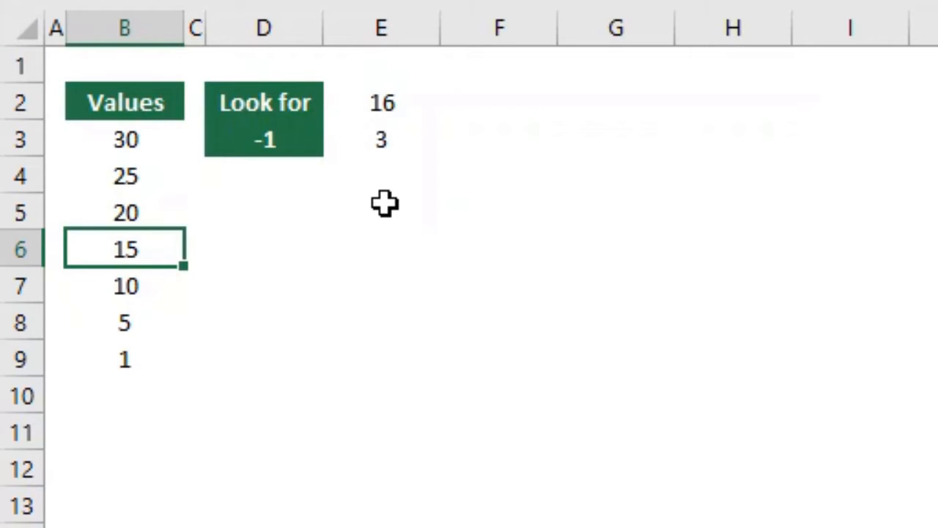
Select B3:B5 to count the positions down to the matched value and compare the count with E3
click(157, 216)
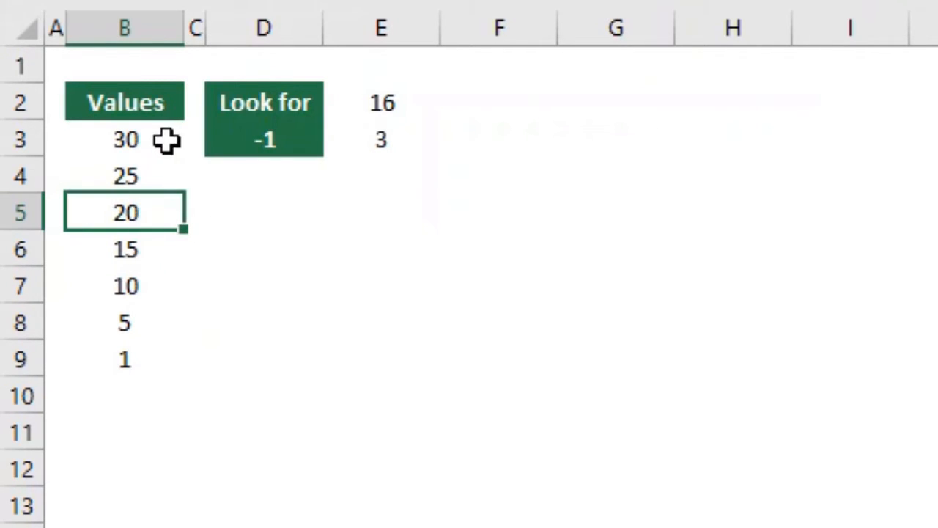
drag(155, 140, 156, 211)
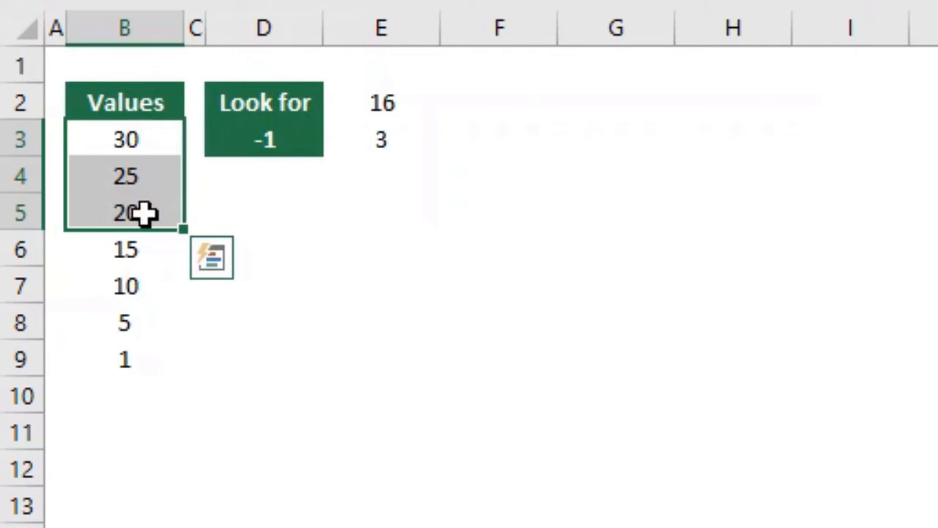
click(401, 145)
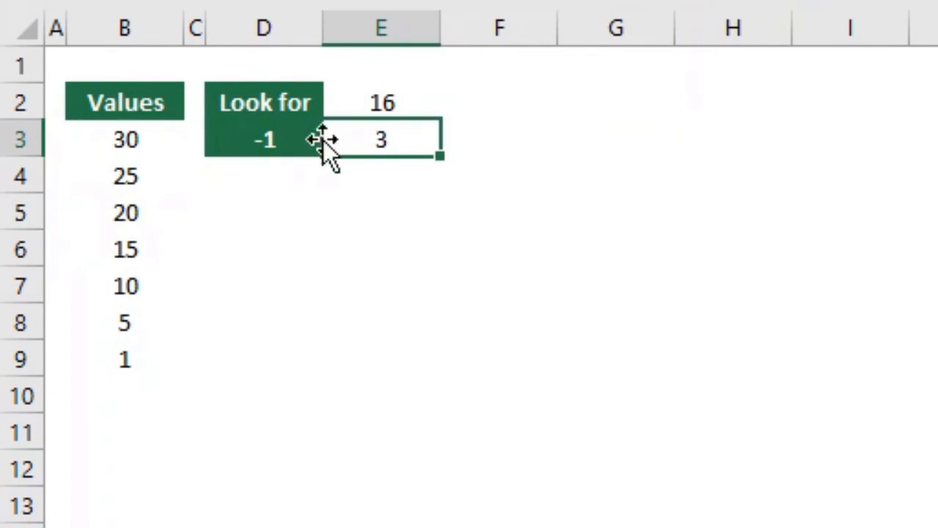